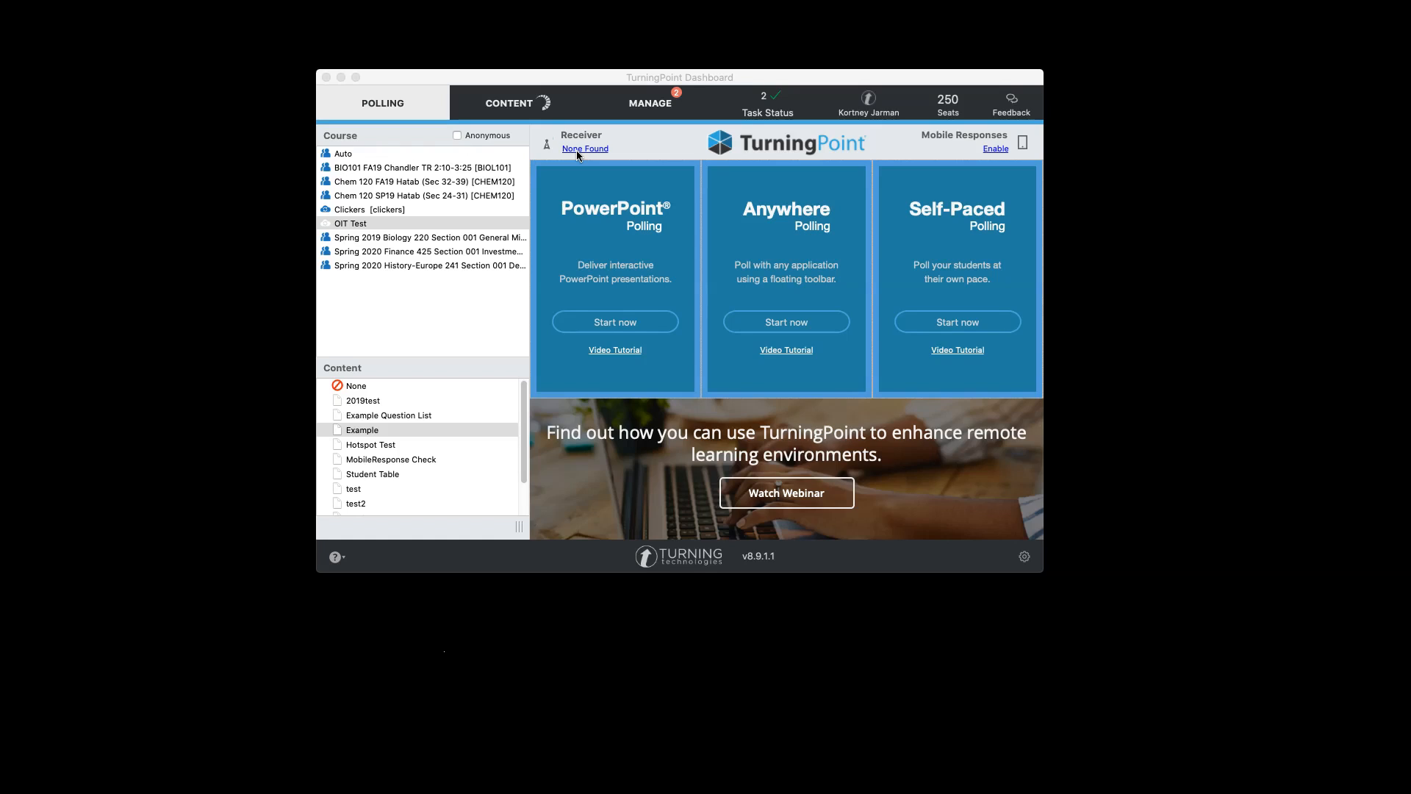
- Start the UTKOIT100 mobile-response session and select the OIT Test course
left_click(573, 147)
left_click(996, 149)
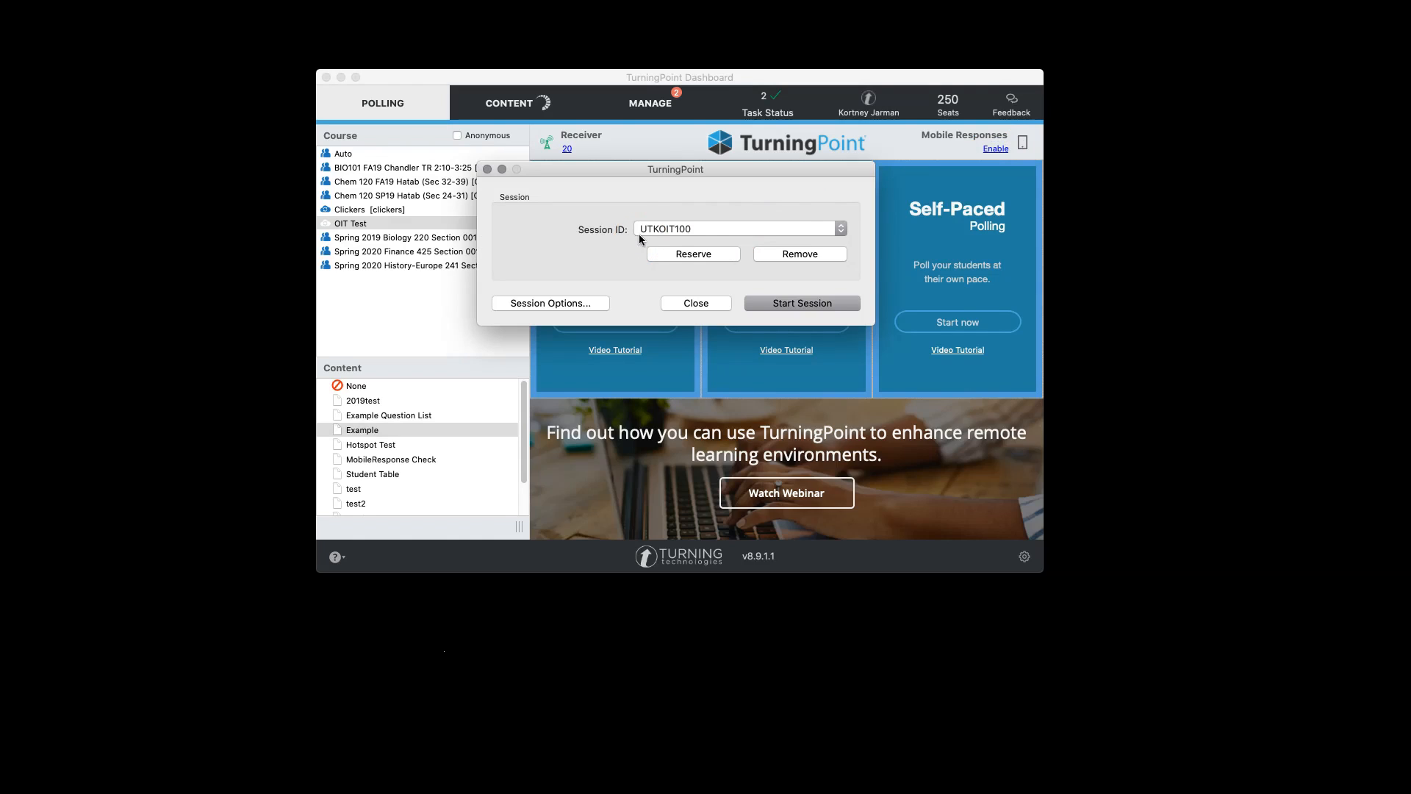
left_click(826, 308)
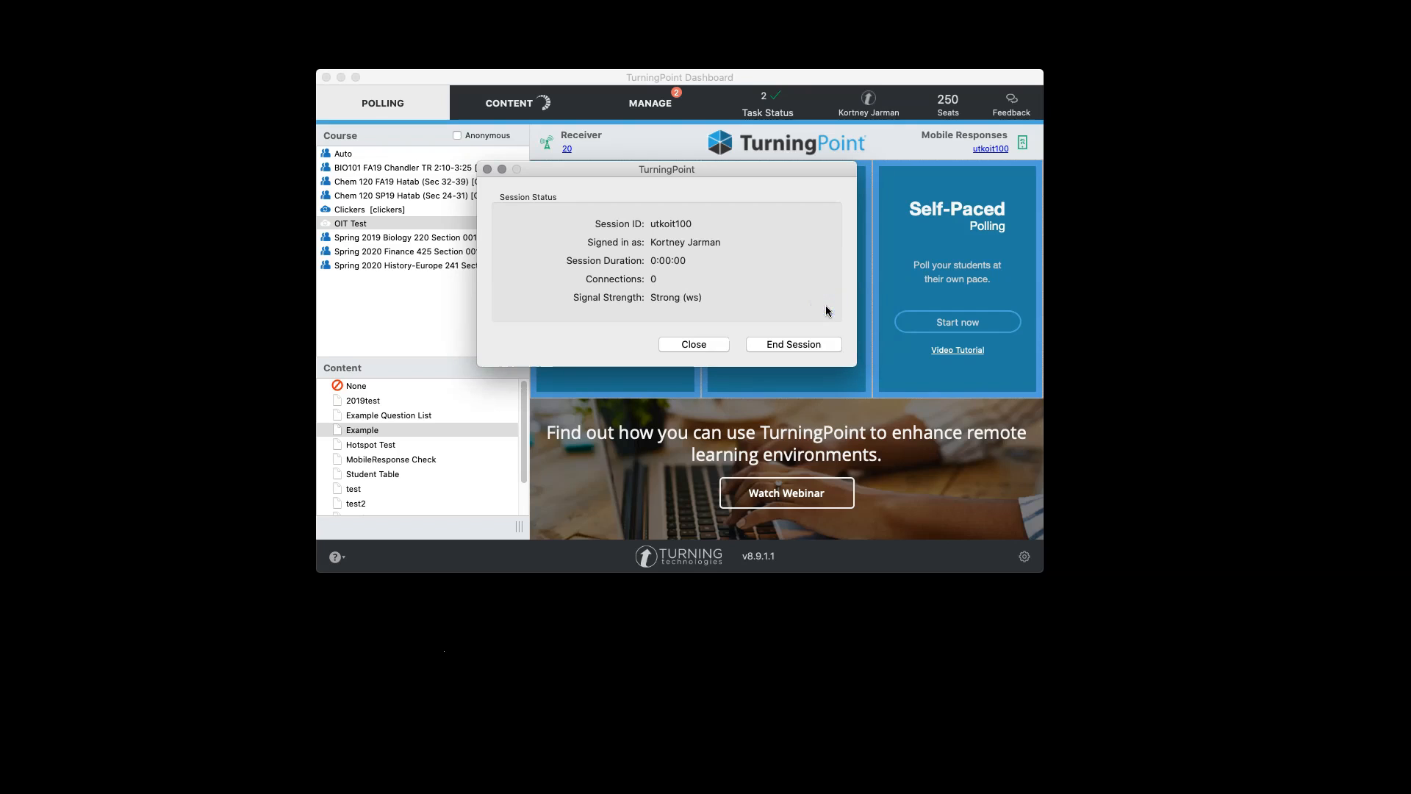
left_click(712, 346)
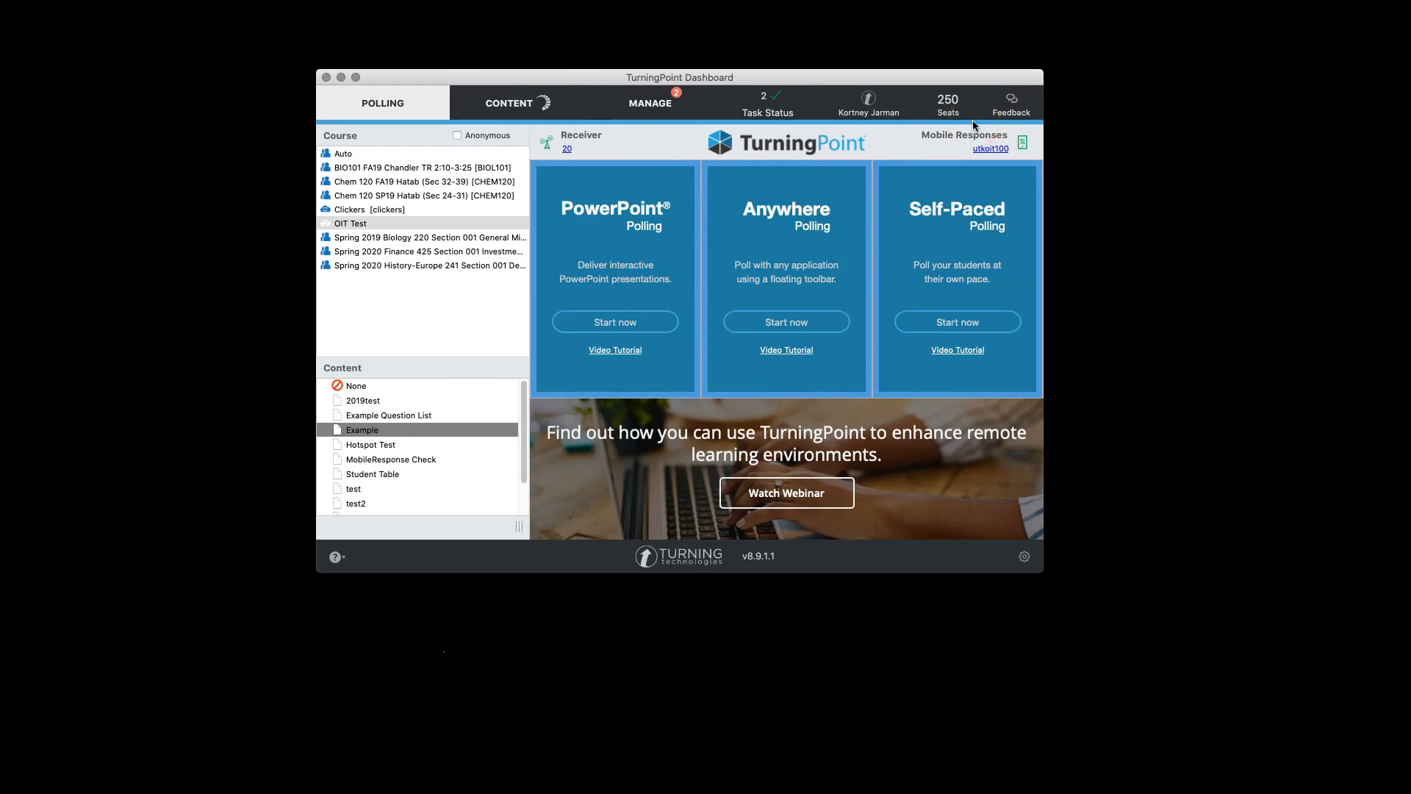
left_click(359, 225)
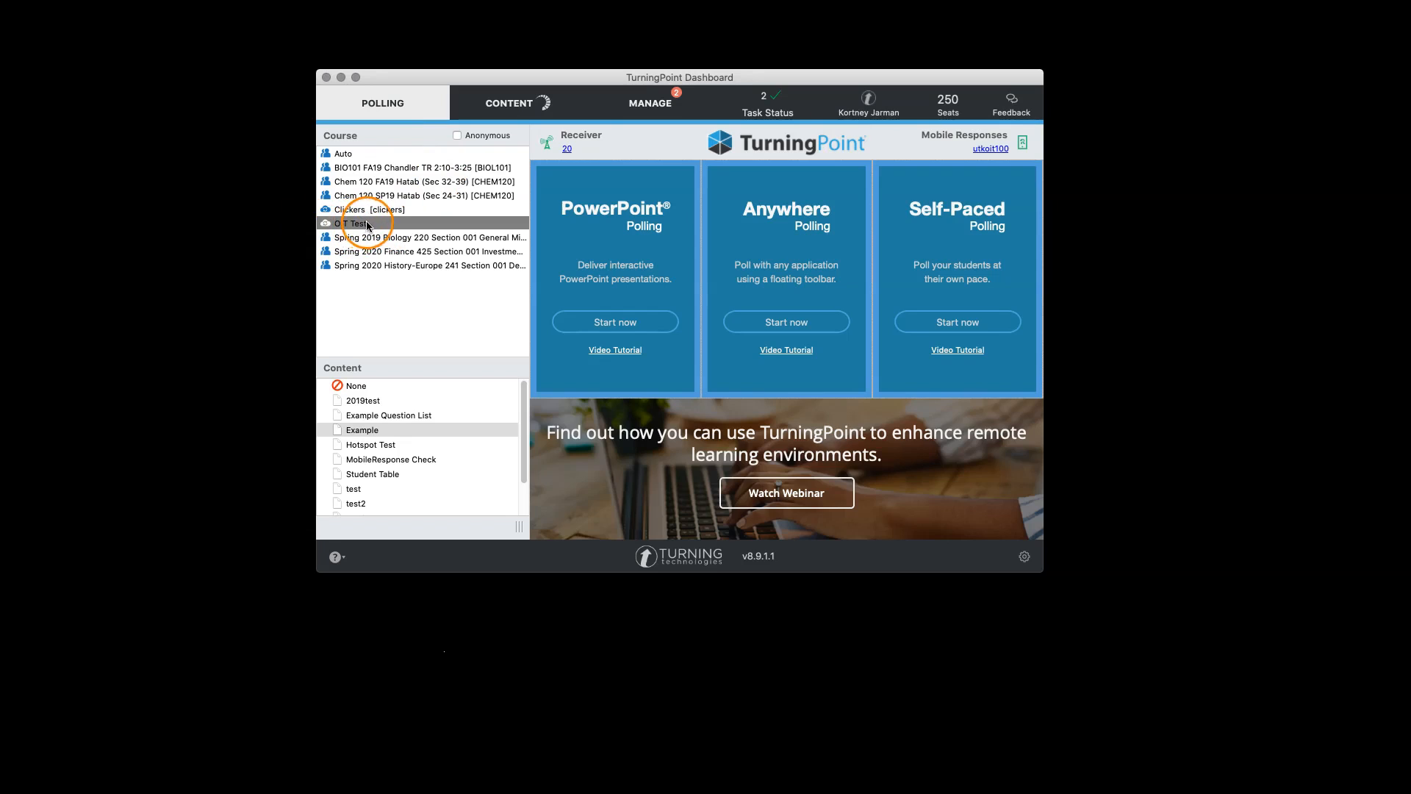
- Choose the Example question list and start Self-Paced Polling with it
left_click(351, 436)
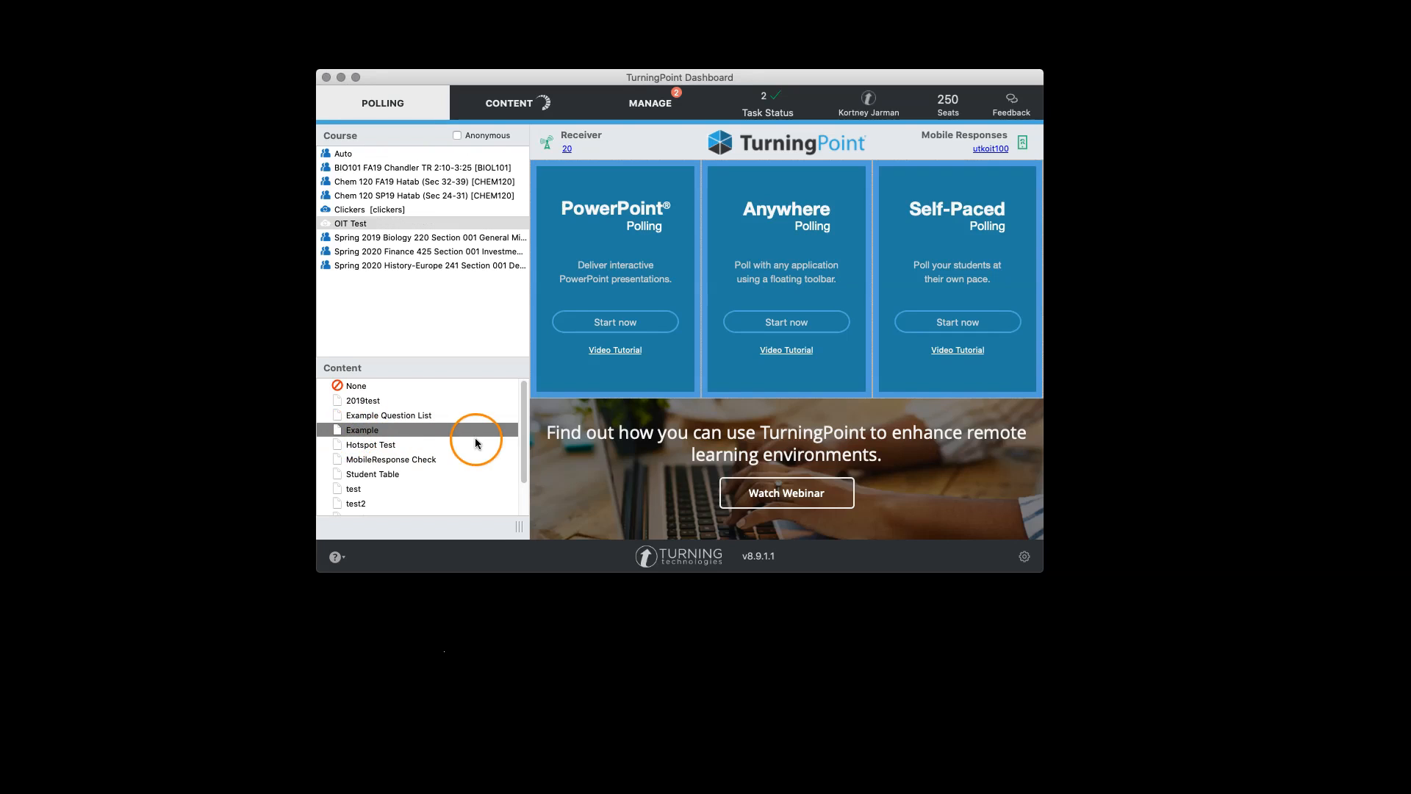
left_click(978, 325)
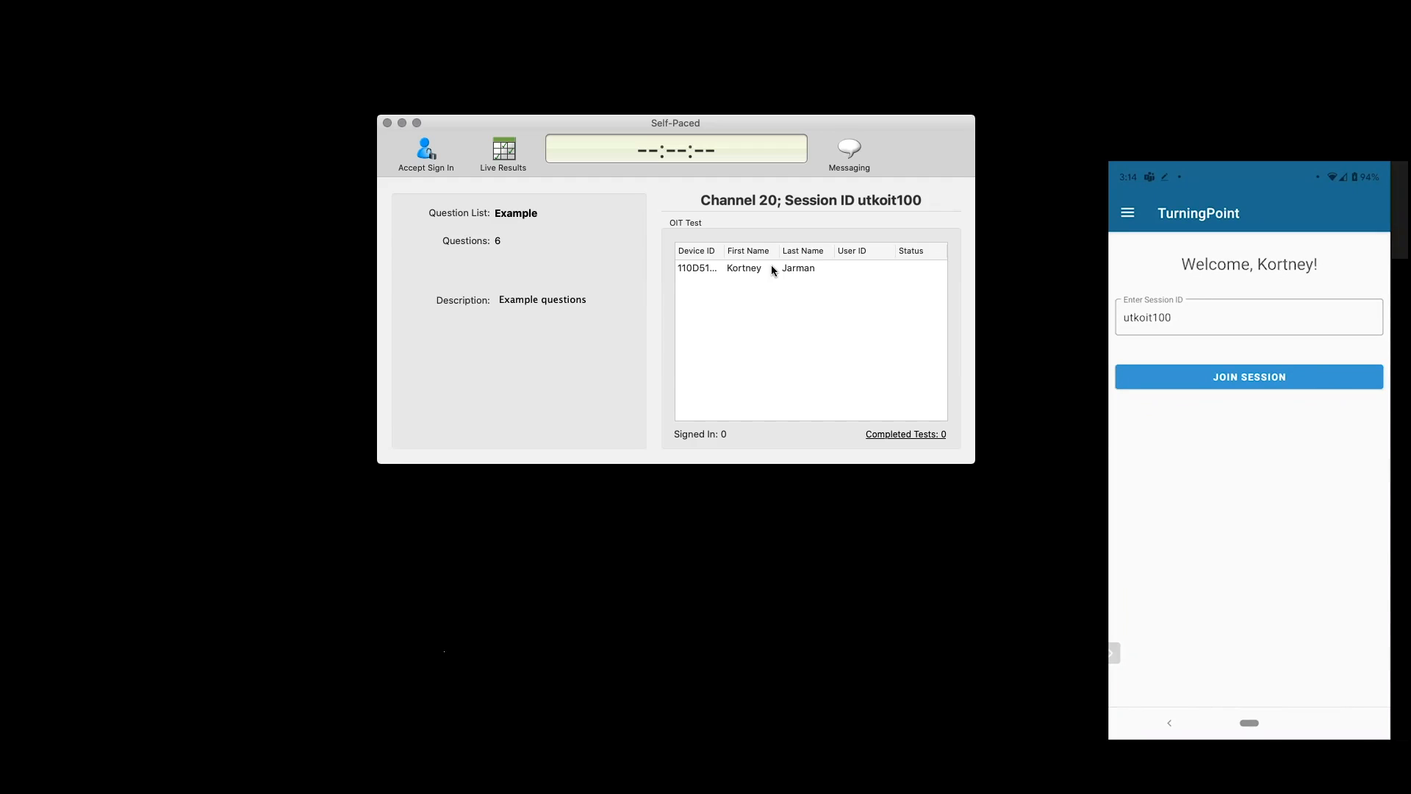
- Accept sign-ins with participant sign-in Off, Time Limit None, and a Grade (Point Total) completion message
left_click(429, 155)
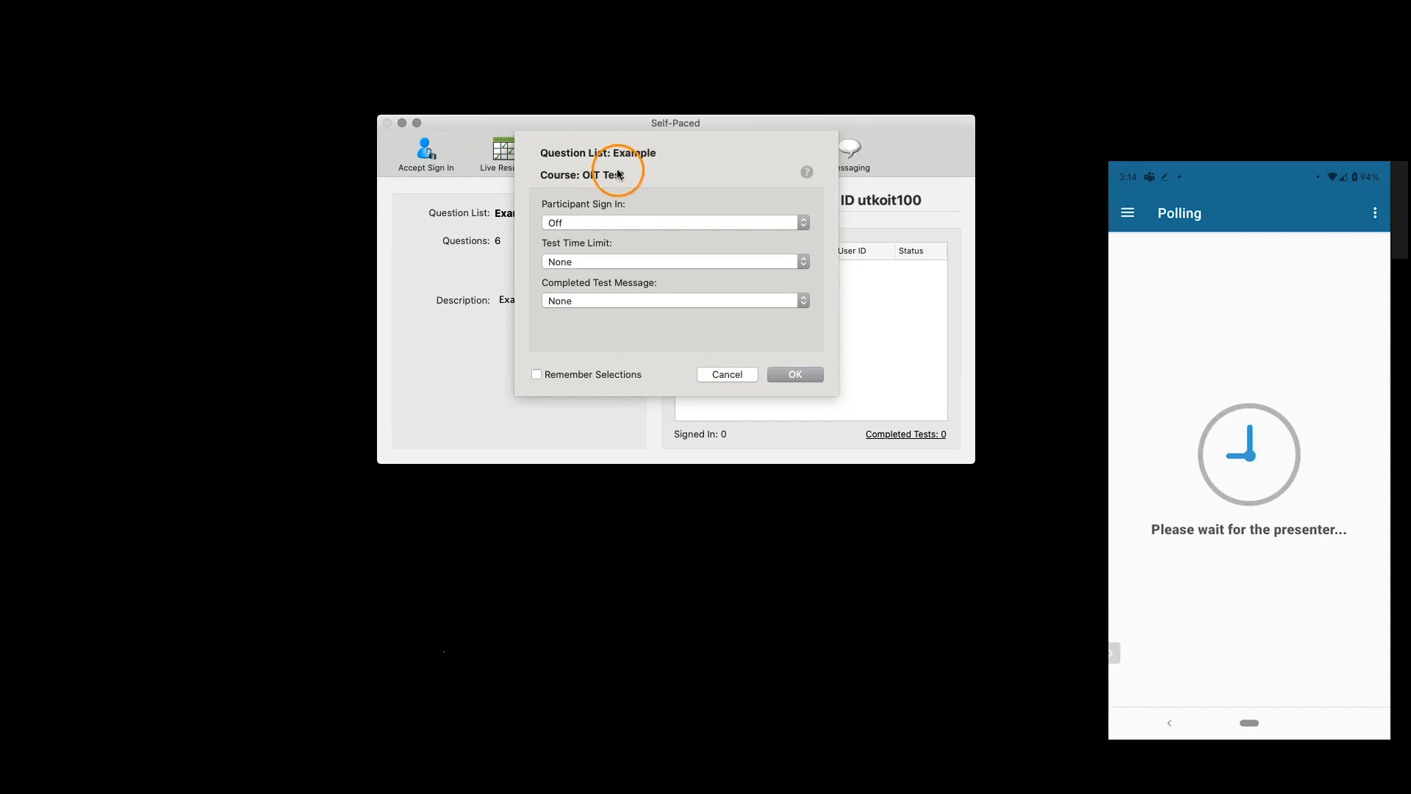
left_click(588, 222)
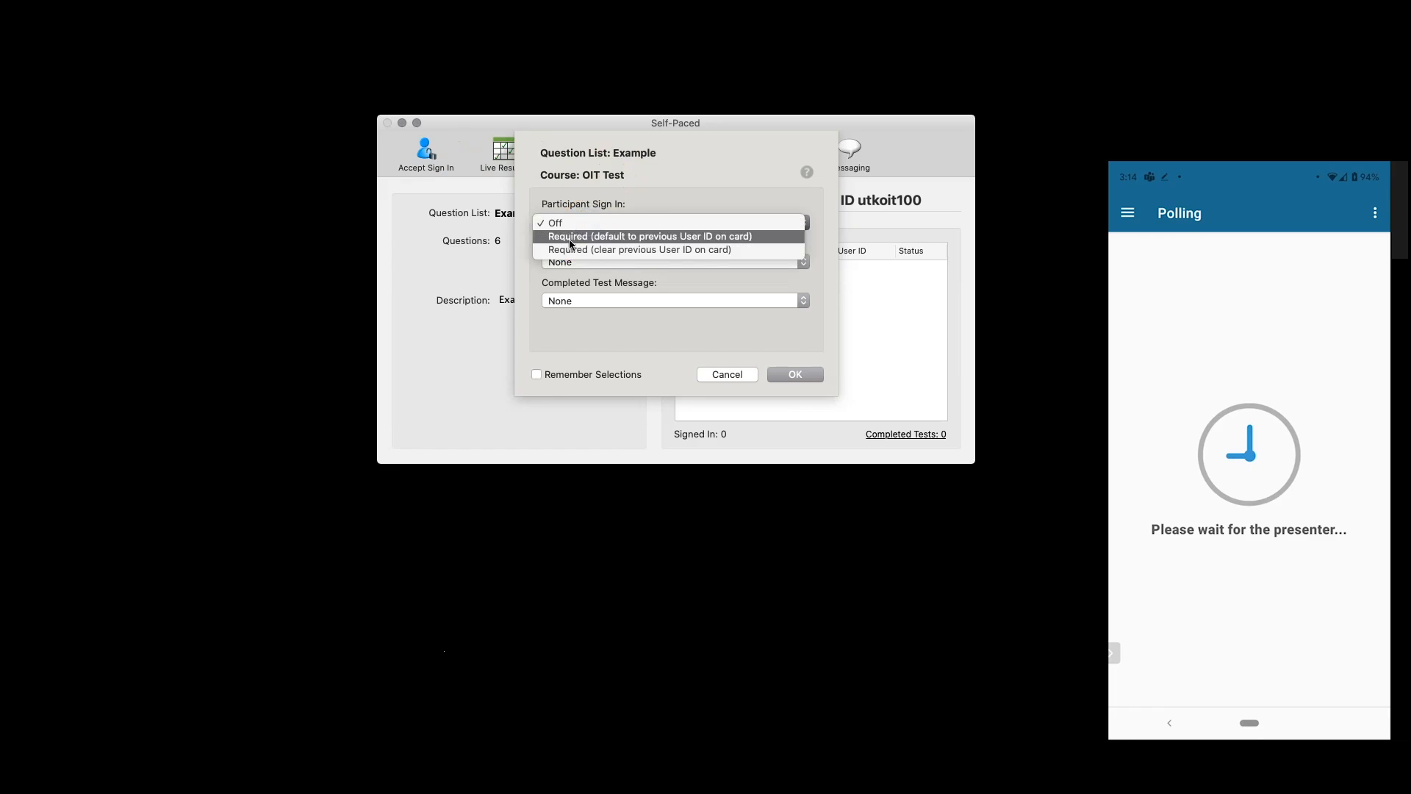
left_click(599, 216)
left_click(577, 260)
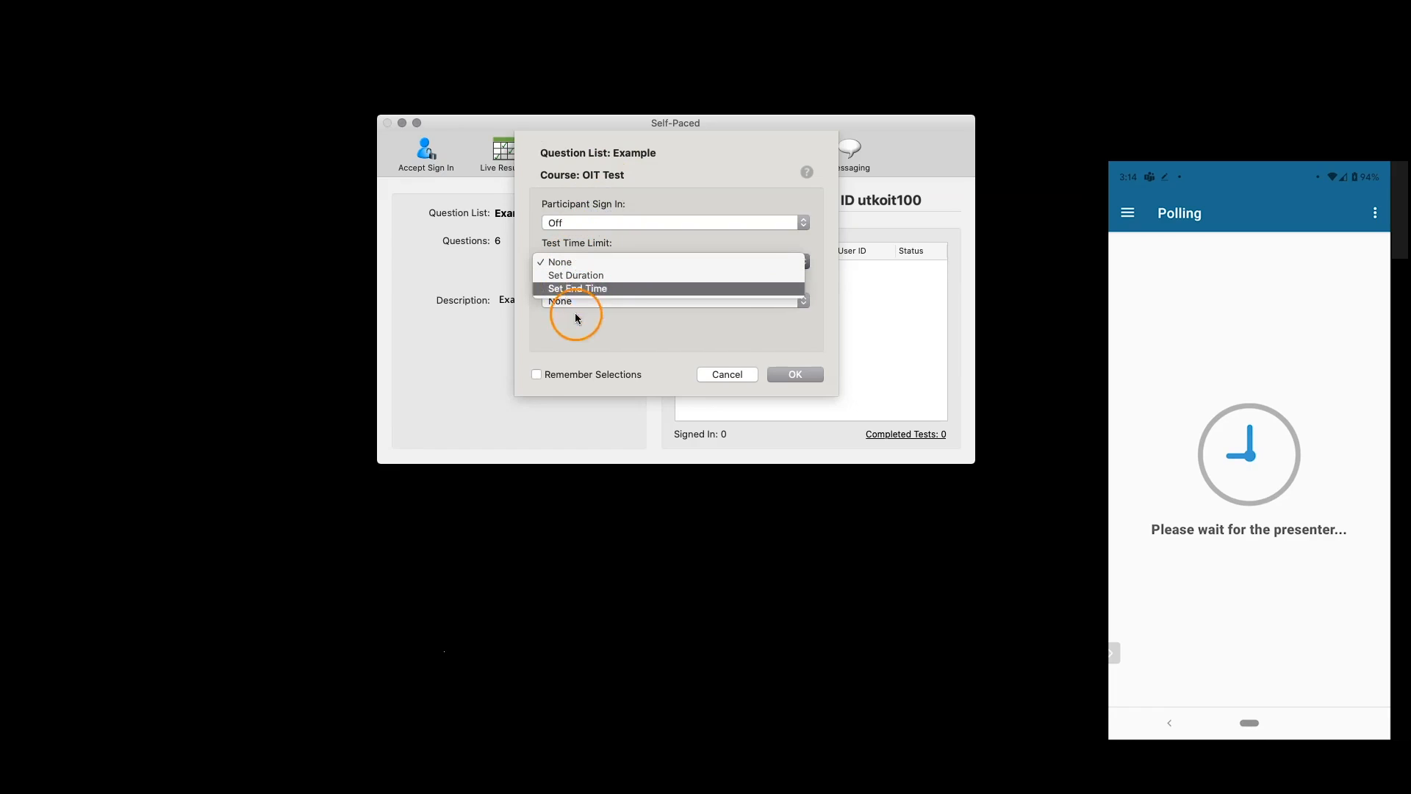
left_click(578, 266)
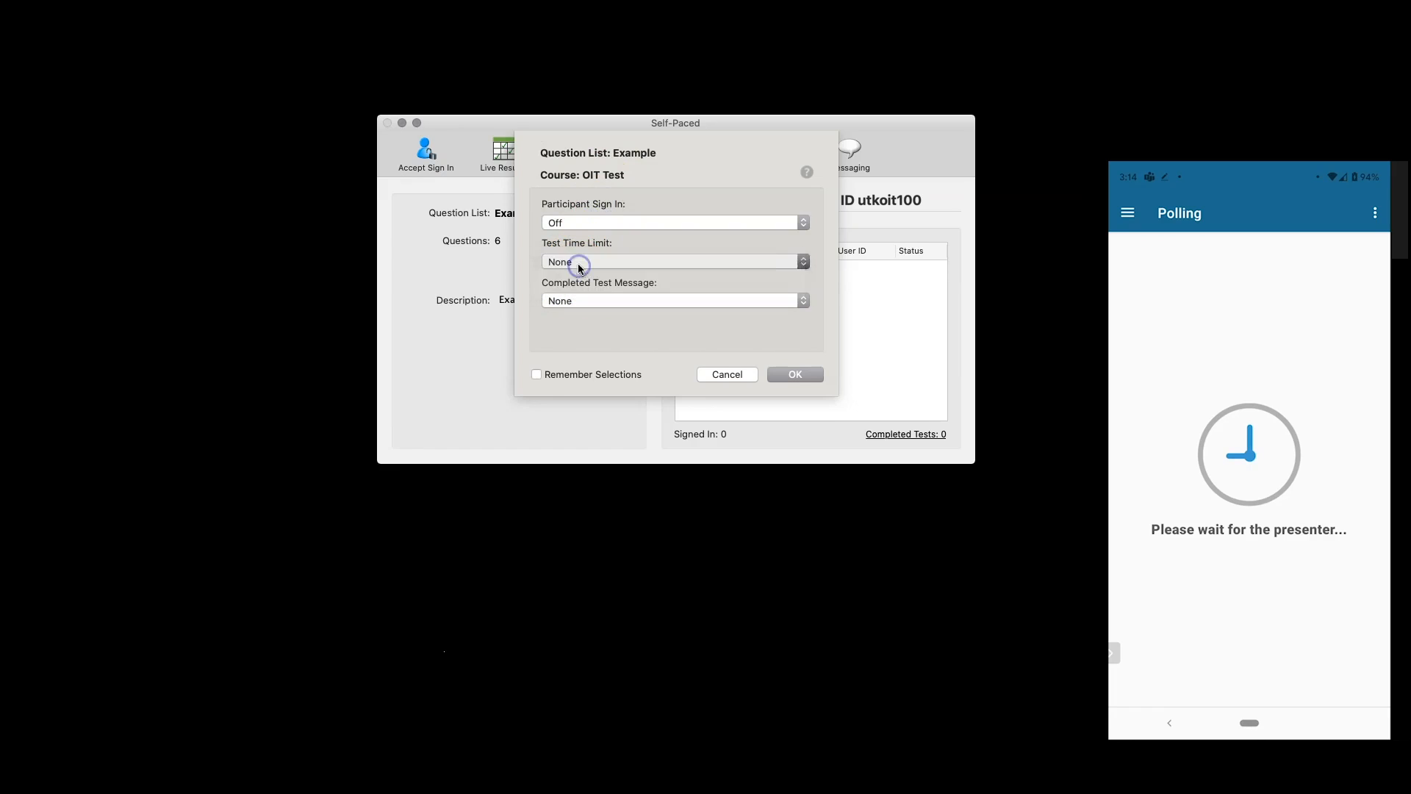
left_click(572, 303)
left_click(573, 302)
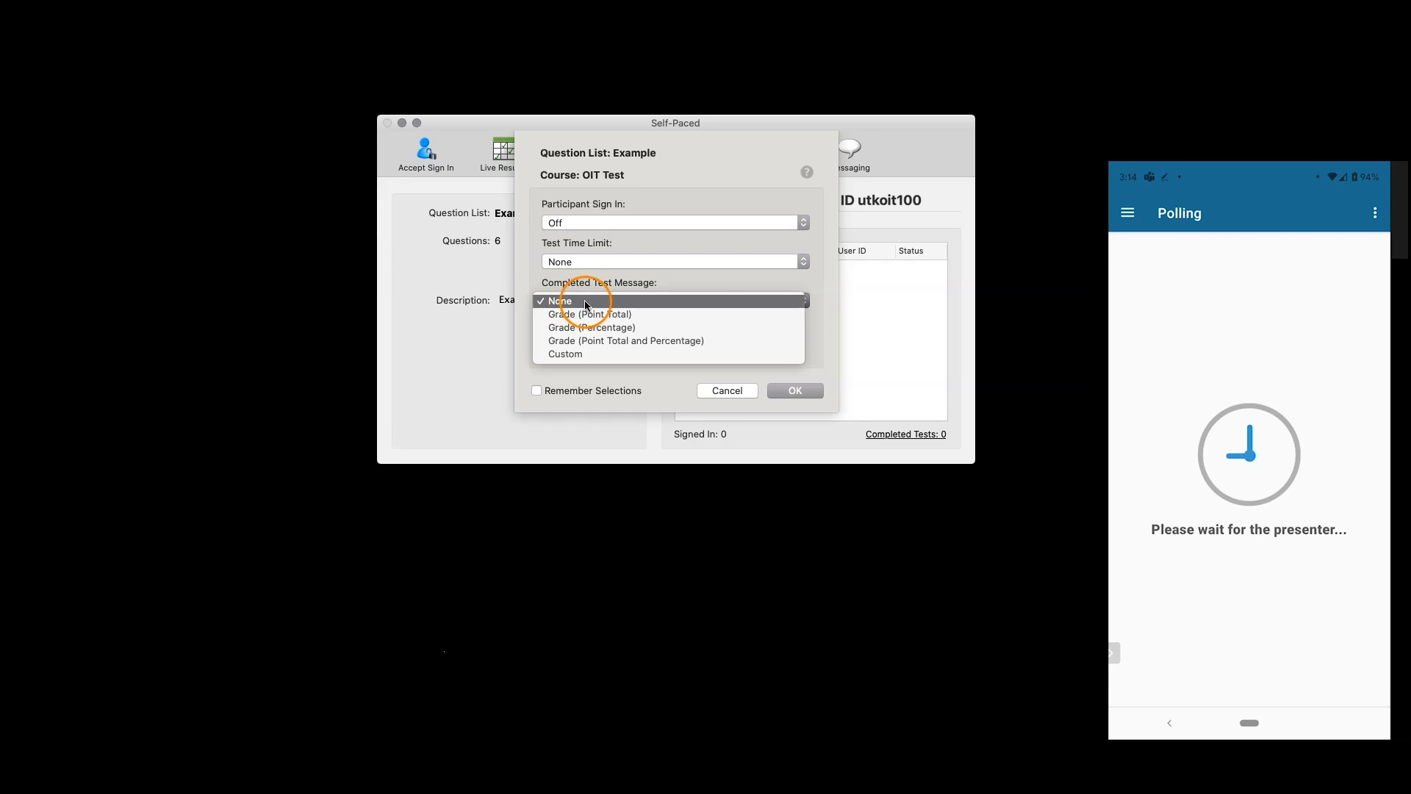
left_click(583, 316)
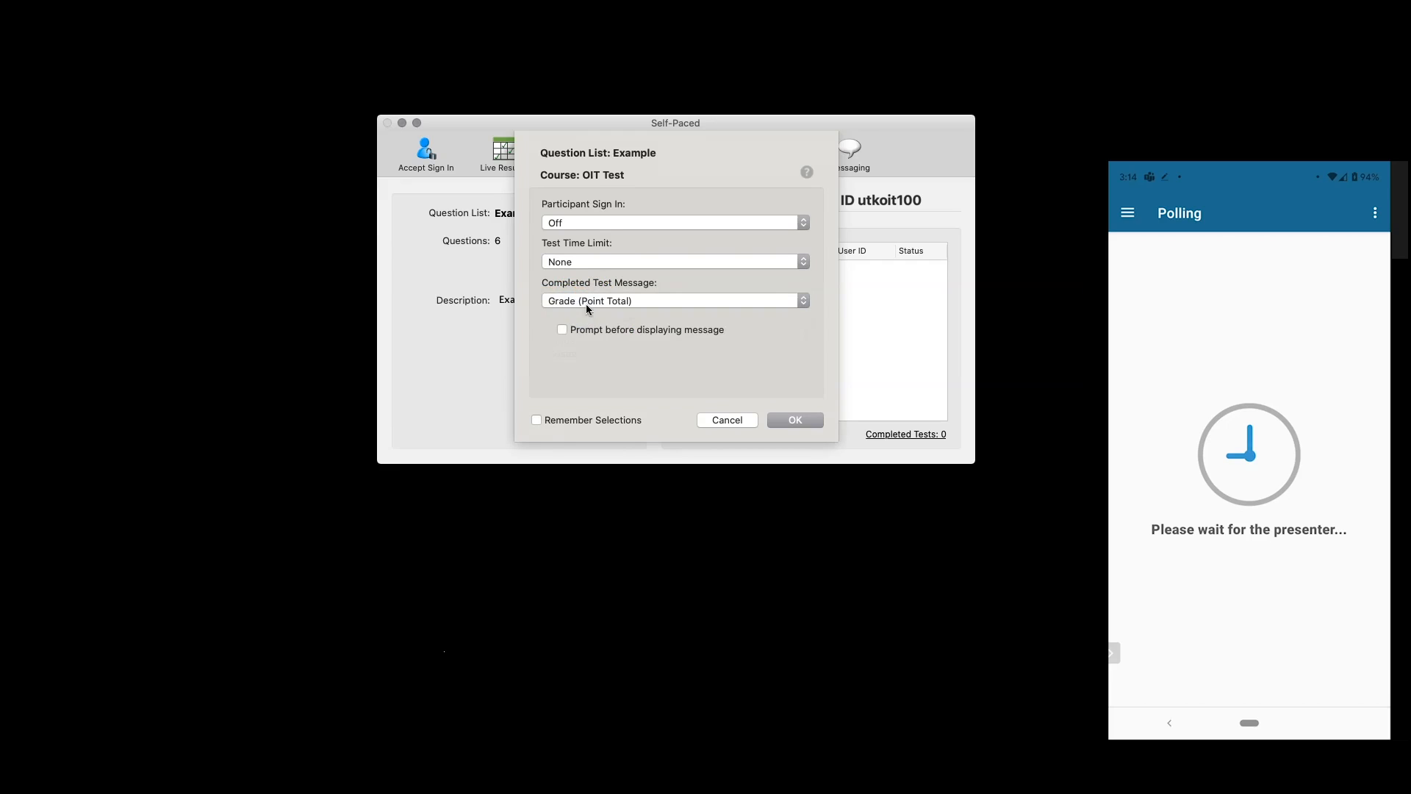
left_click(796, 422)
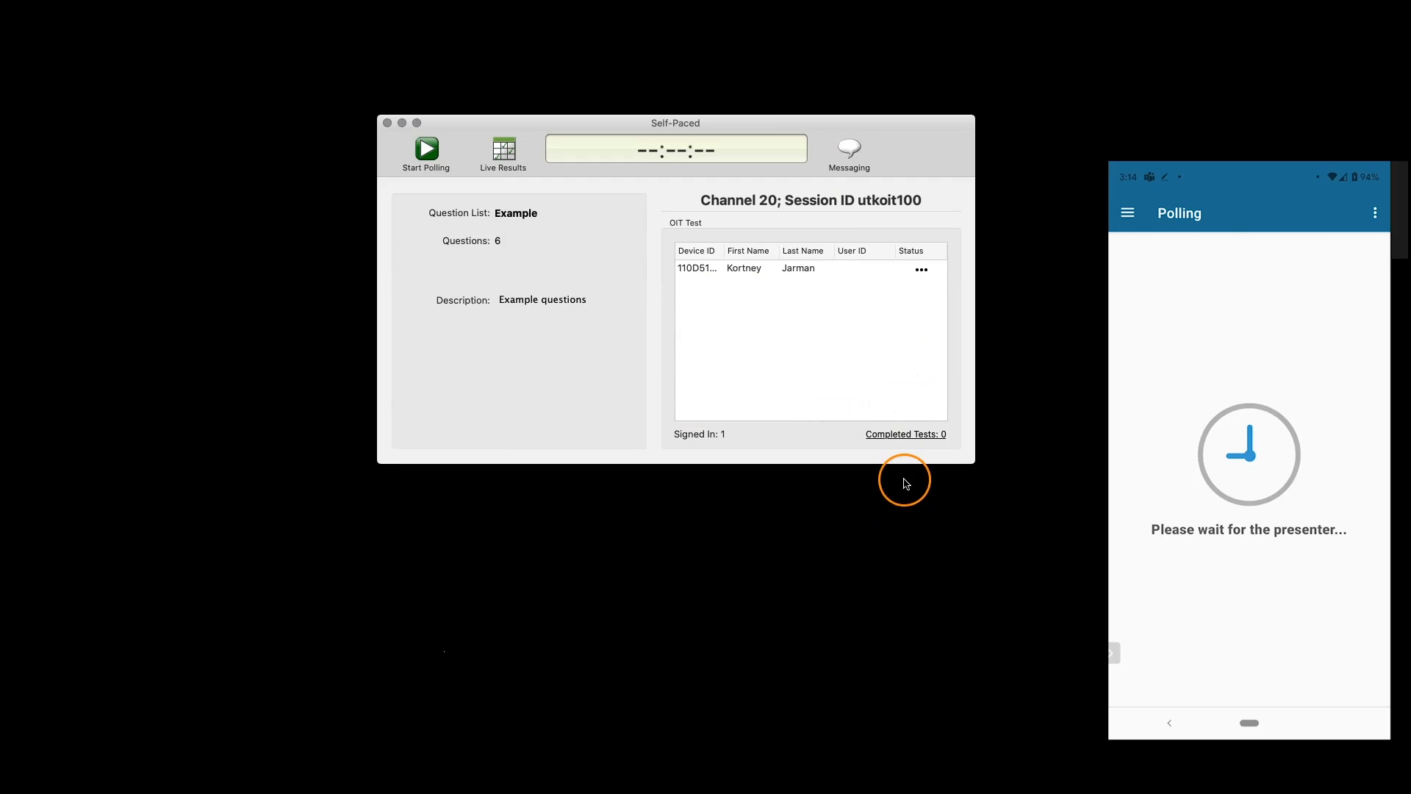
- Start the test and check the Overall and Individual Progress views in Live Results
left_click(426, 154)
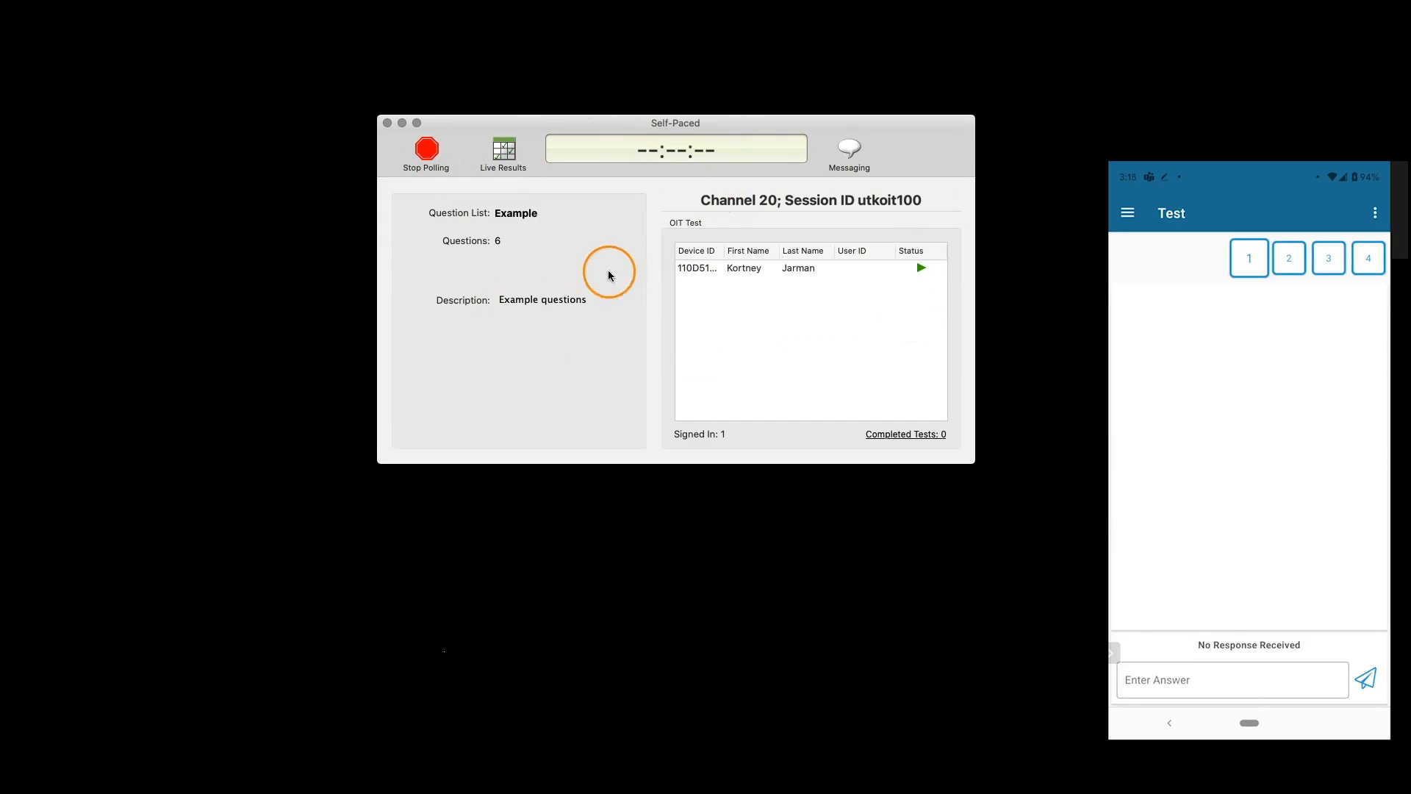
left_click(503, 150)
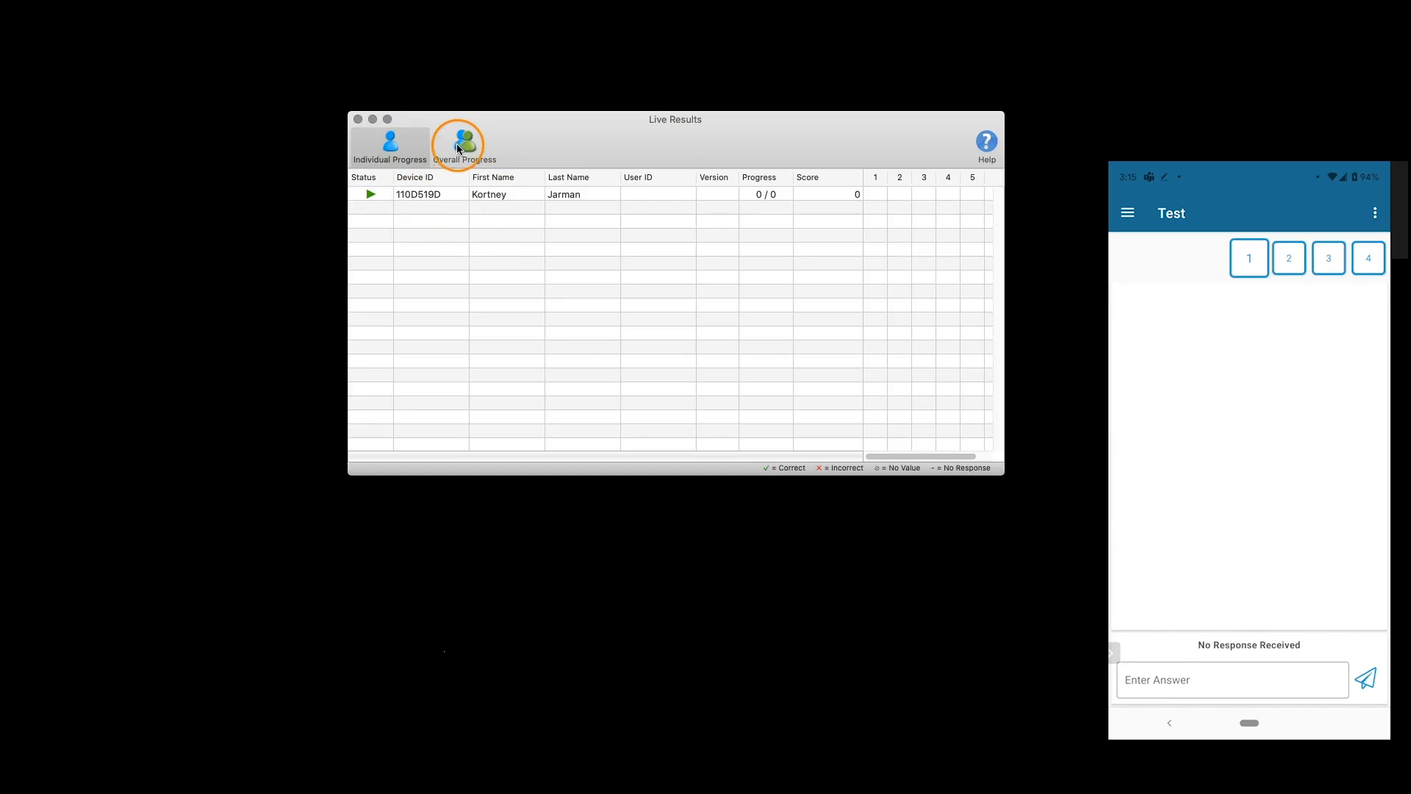
left_click(462, 149)
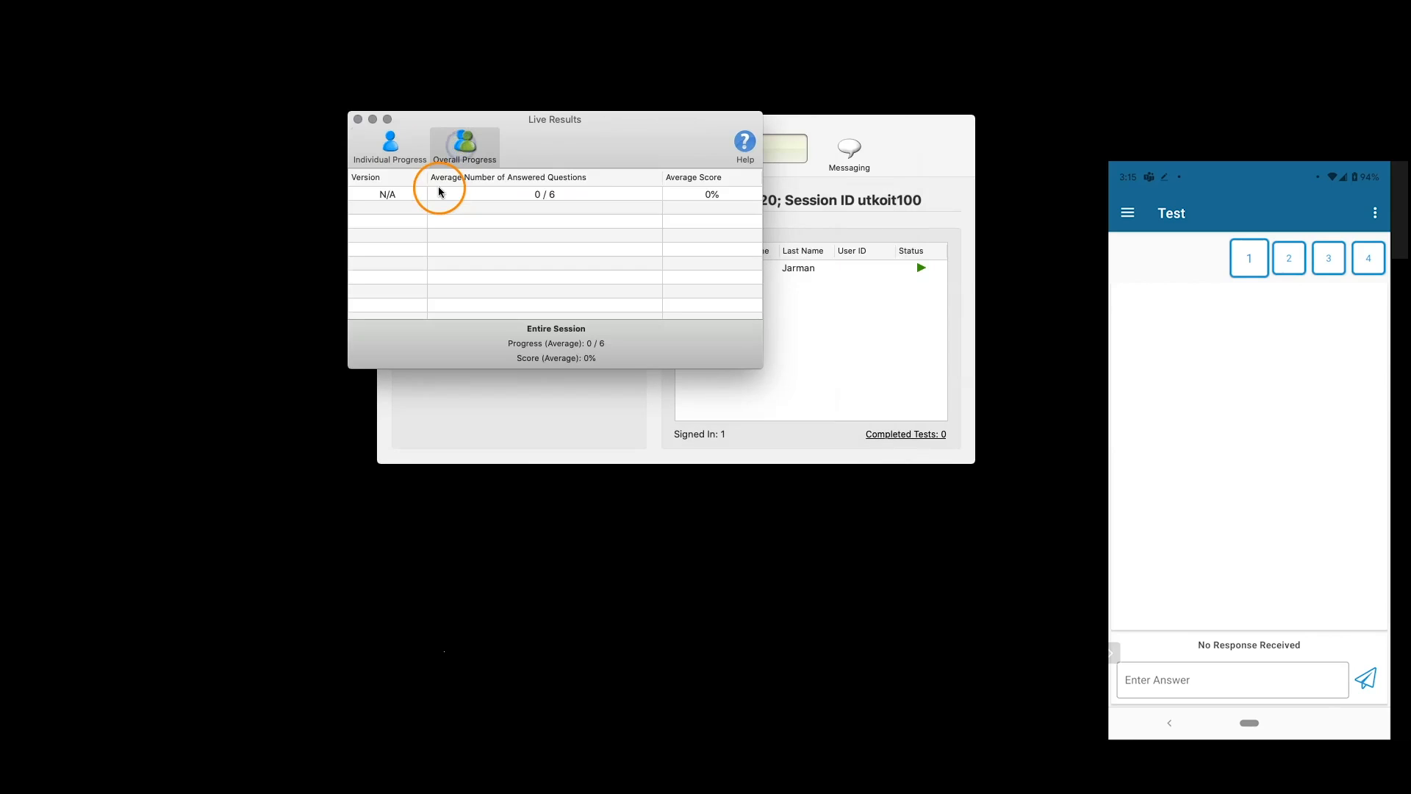
left_click(369, 143)
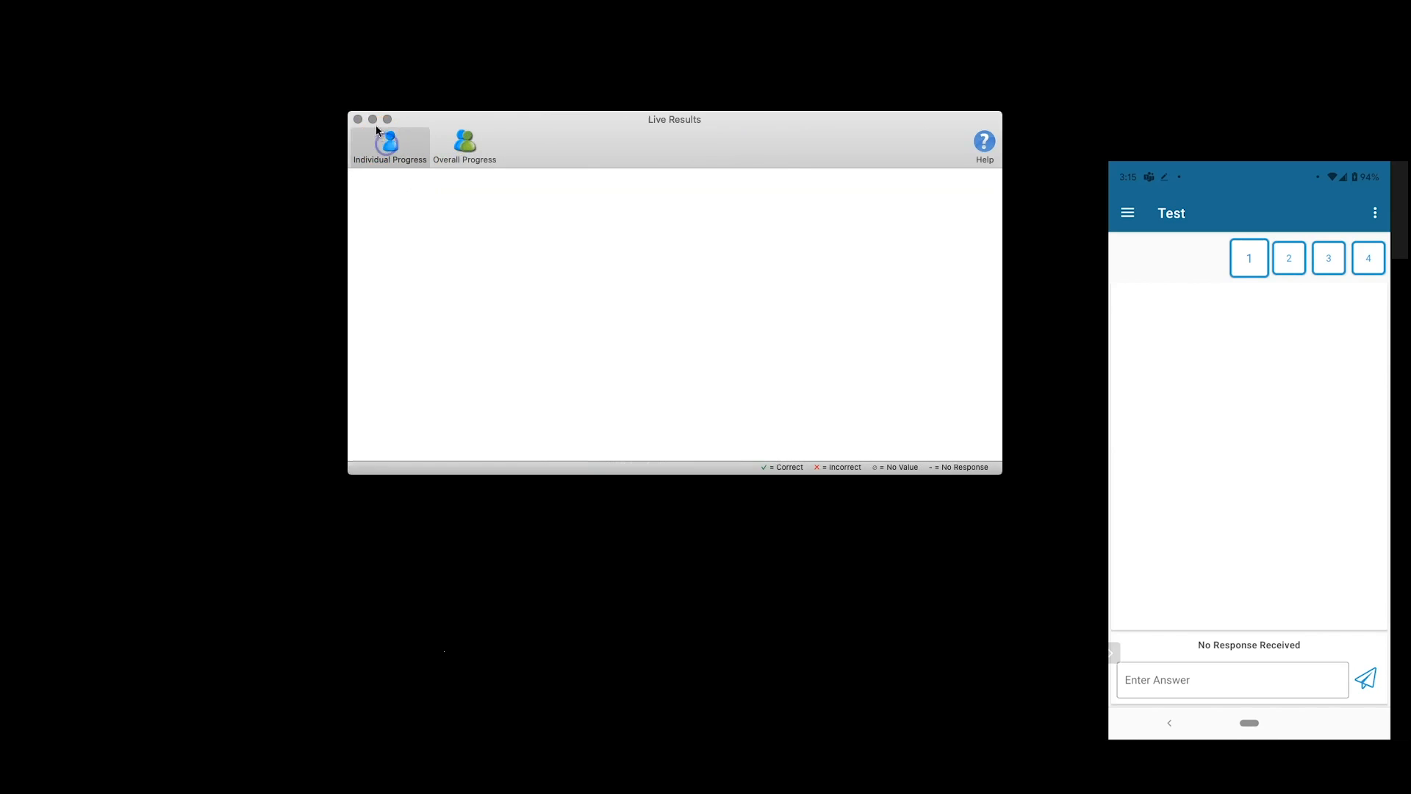
- Arrange the Live Results and session windows side by side
left_click_drag(740, 120, 1073, 244)
left_click(824, 130)
left_click_drag(824, 129, 529, 106)
left_click_drag(858, 238, 885, 174)
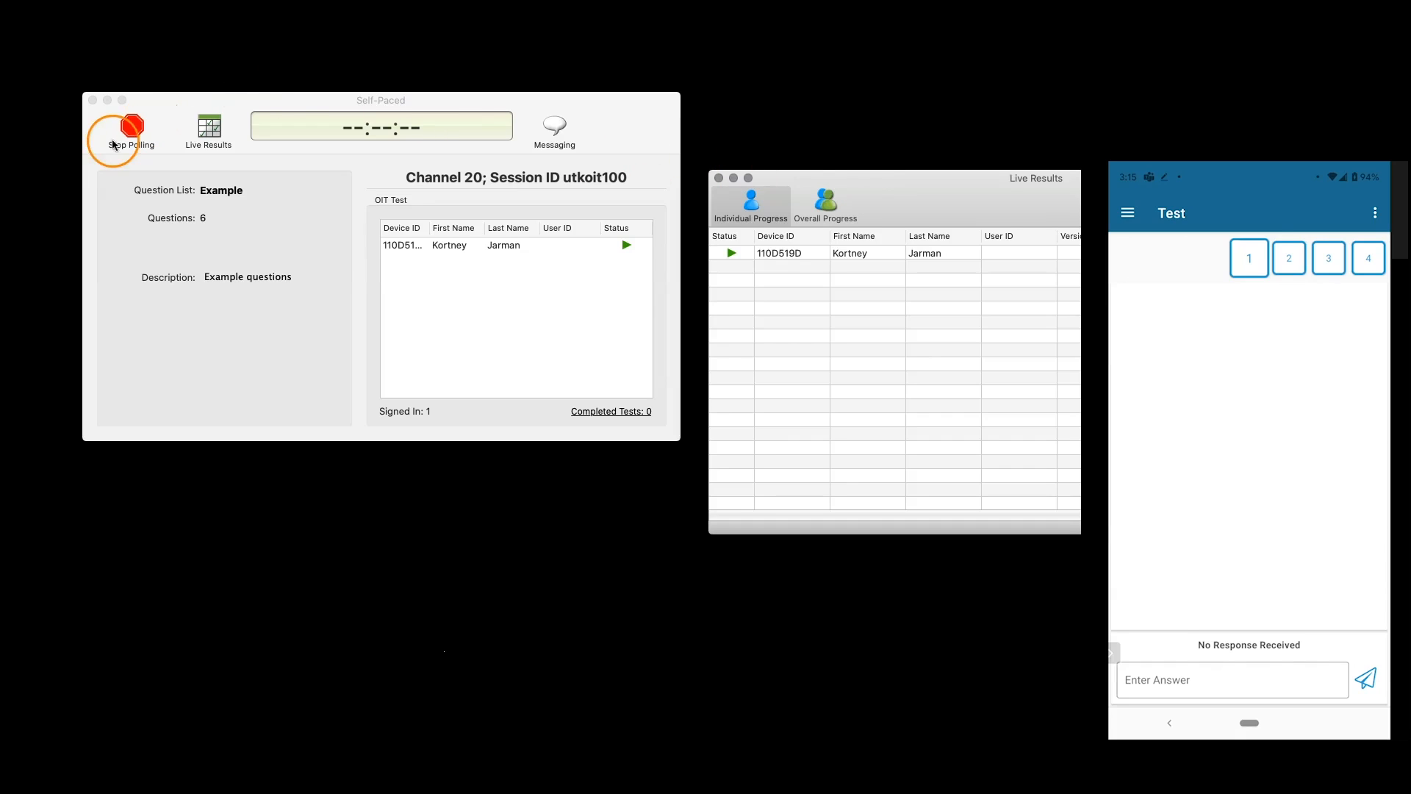
- Stop polling, close Live Results, and close the self-paced session choosing Don't Save
left_click(131, 129)
left_click(131, 130)
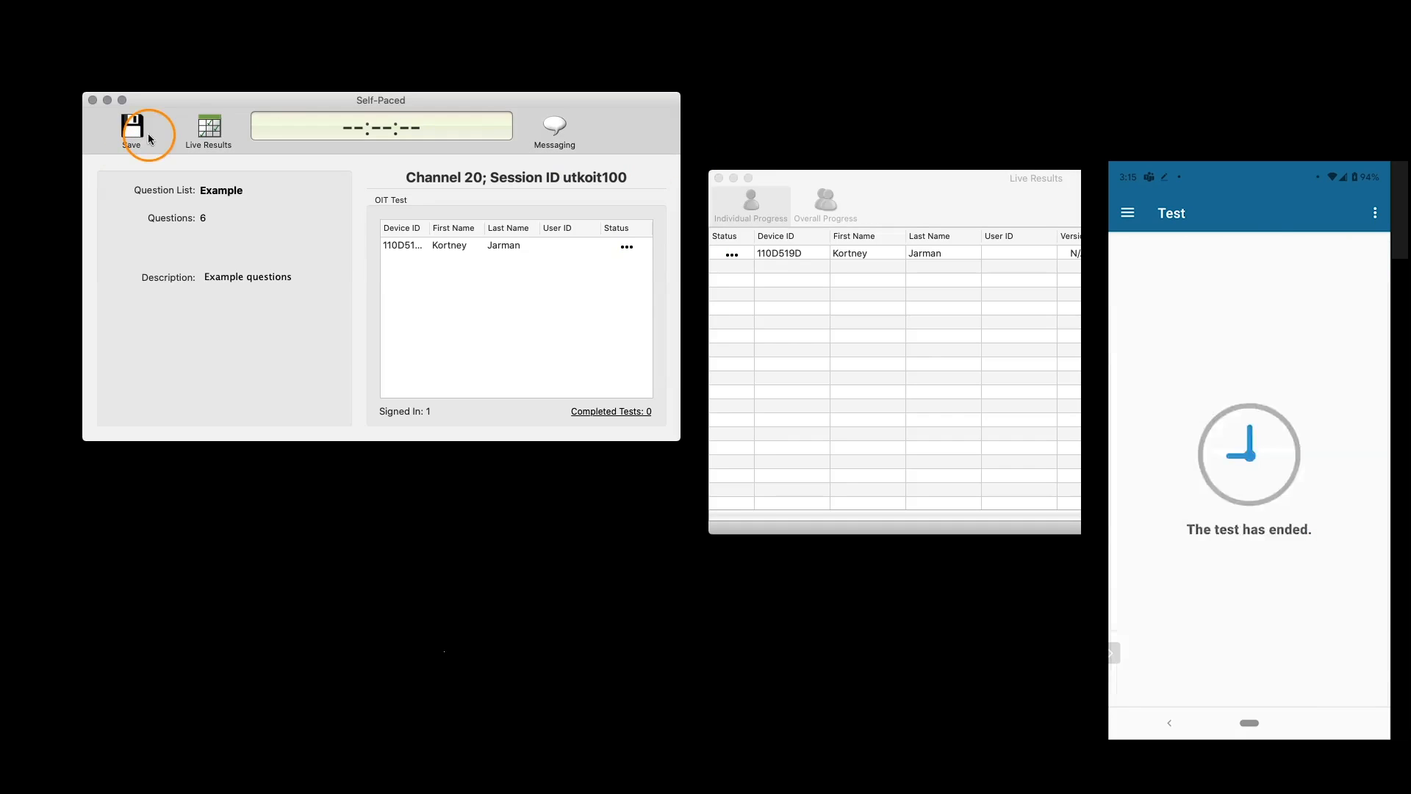
left_click(718, 179)
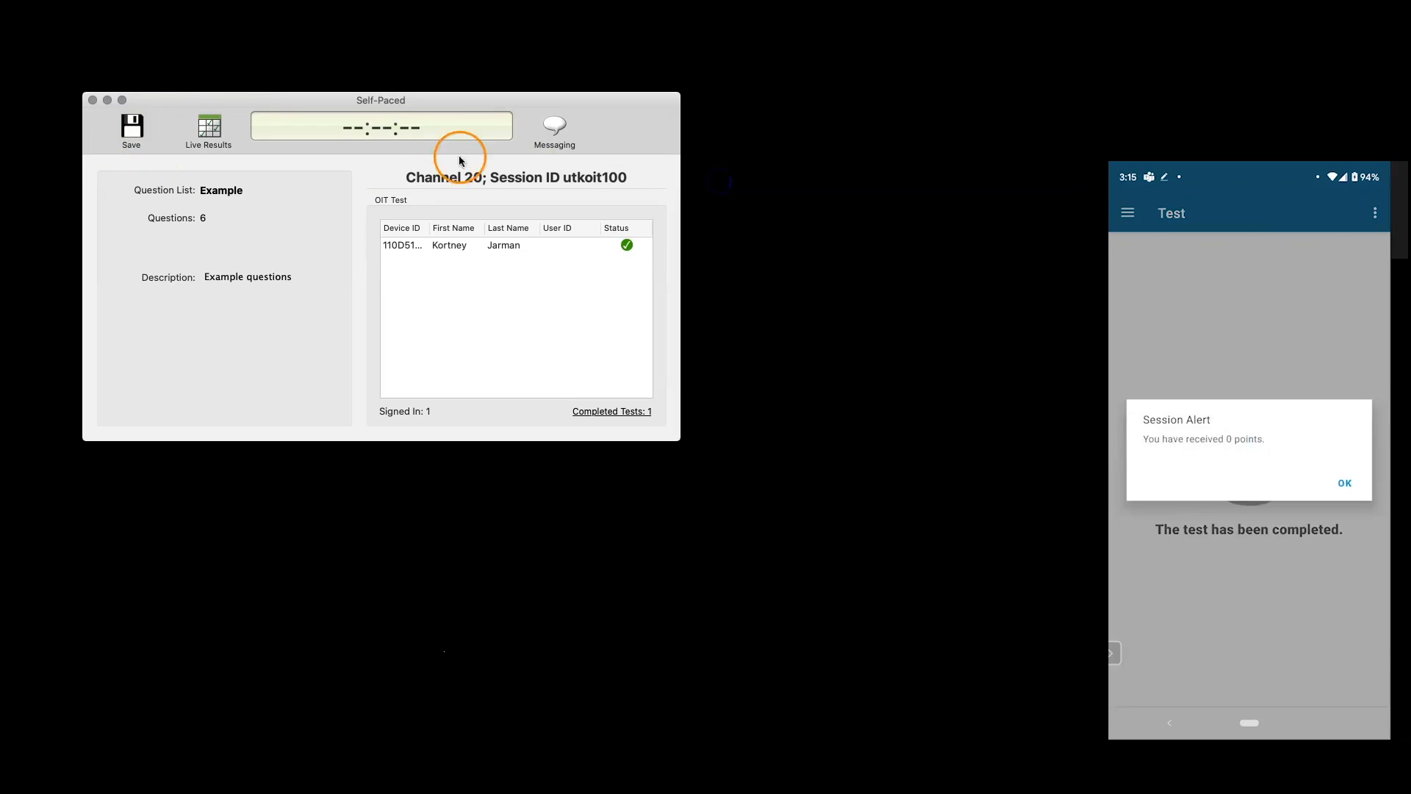
left_click(93, 100)
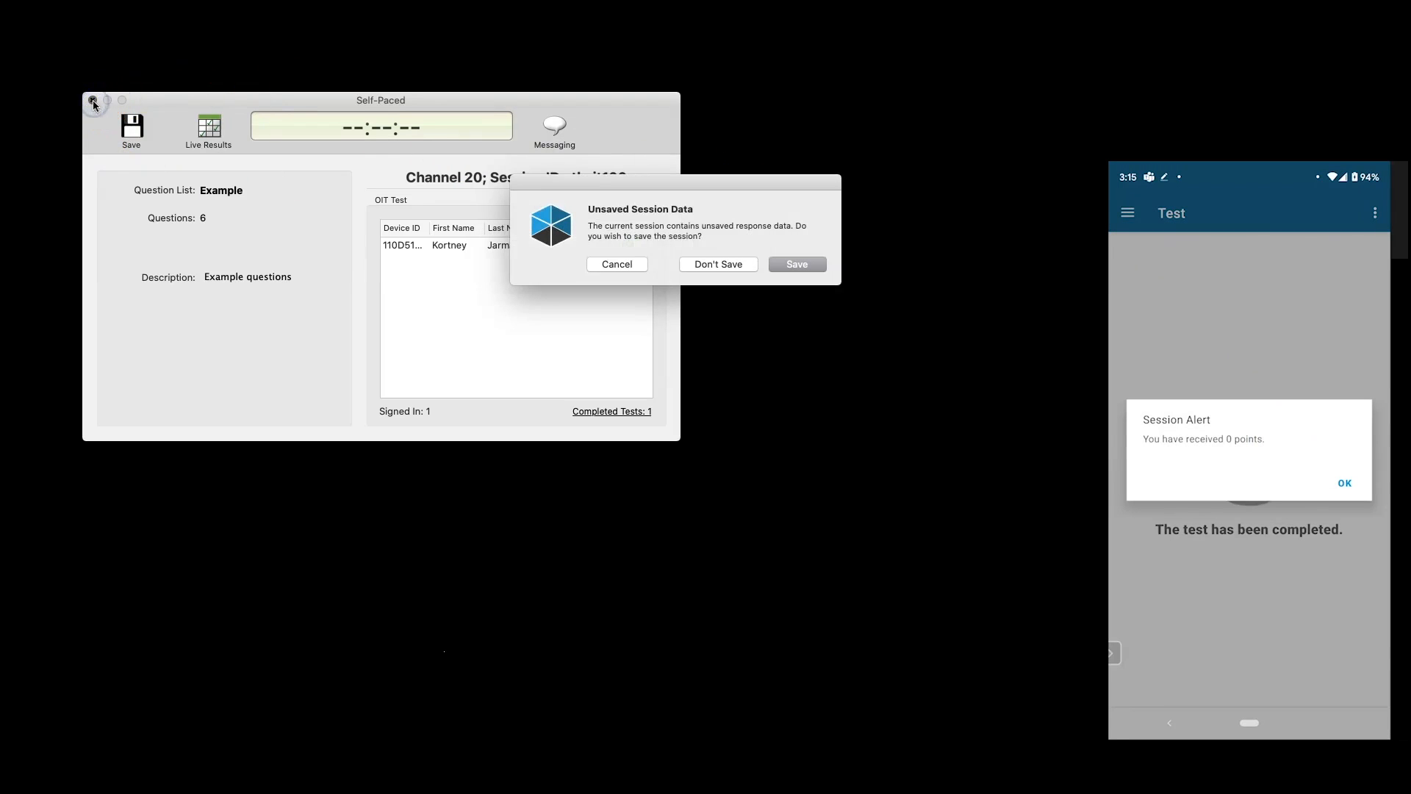
left_click(718, 265)
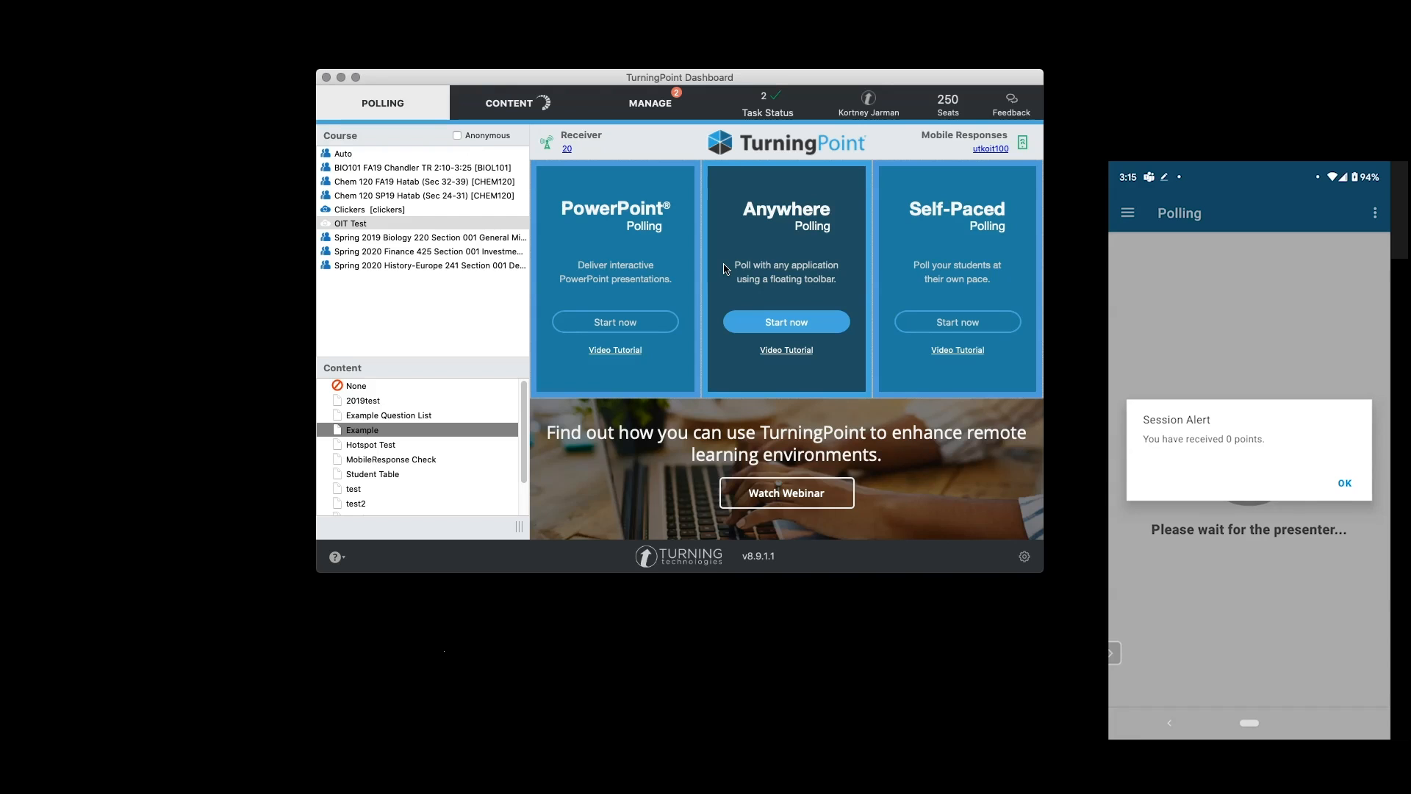
- End and restart the utkoit100 mobile session with saved session options, then launch Self-Paced polling
left_click(989, 149)
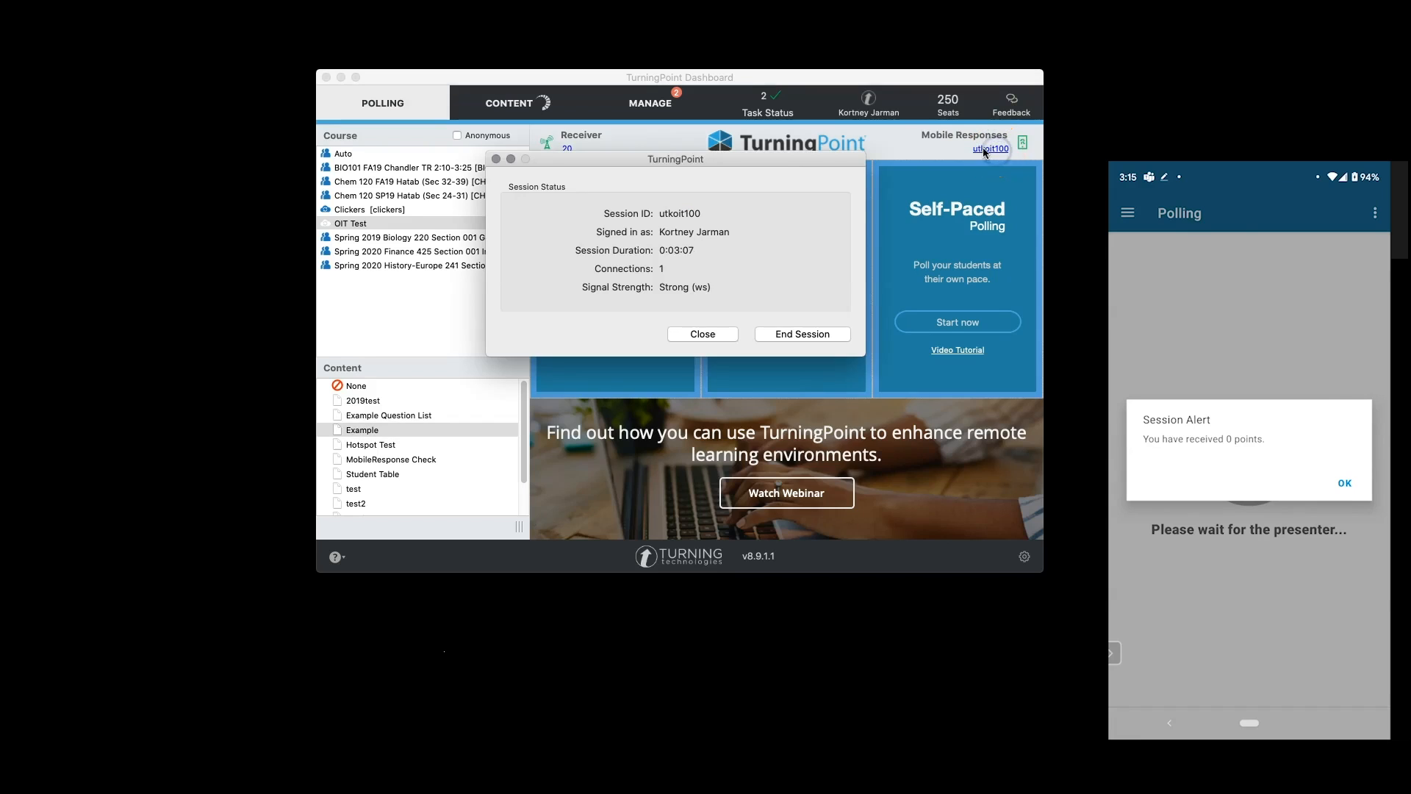
left_click(784, 327)
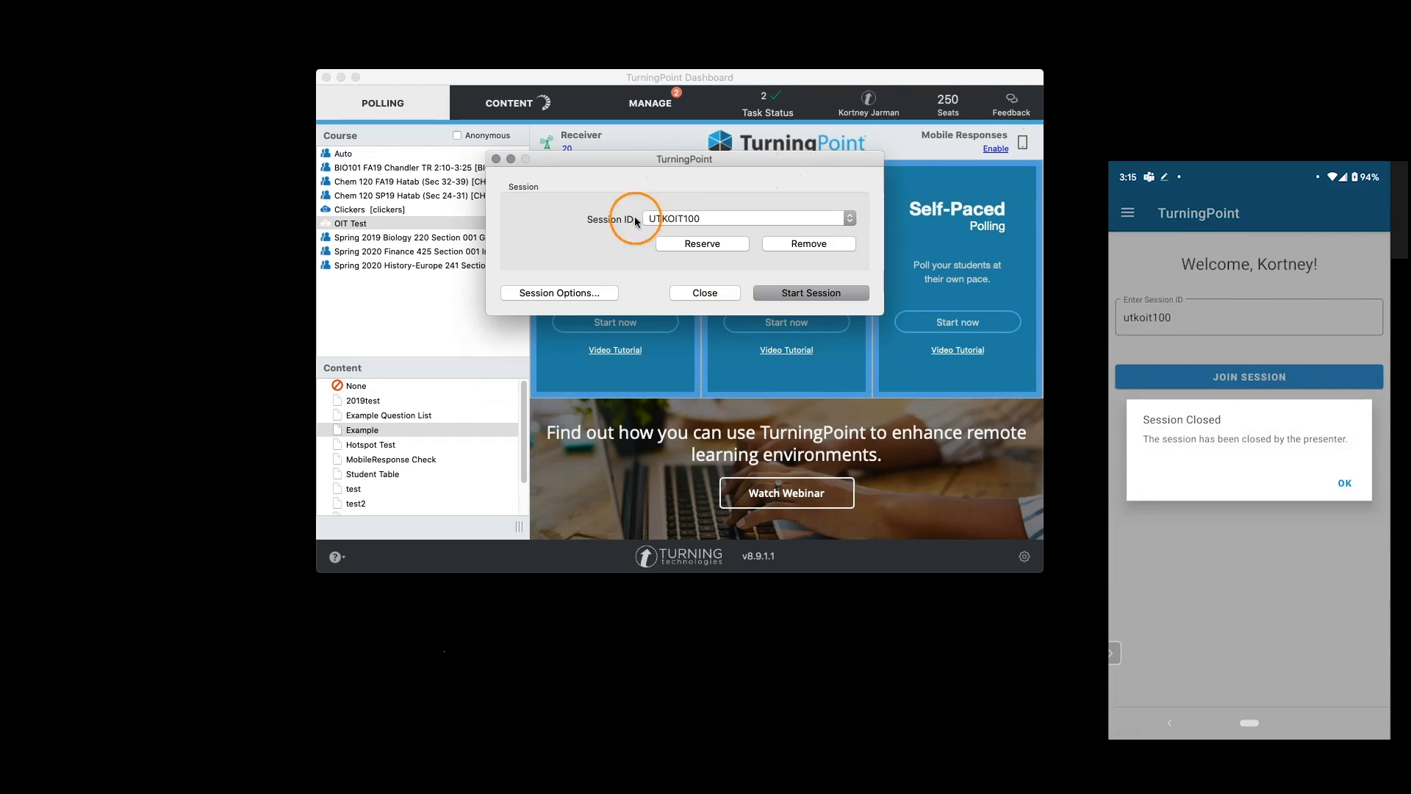
left_click(595, 291)
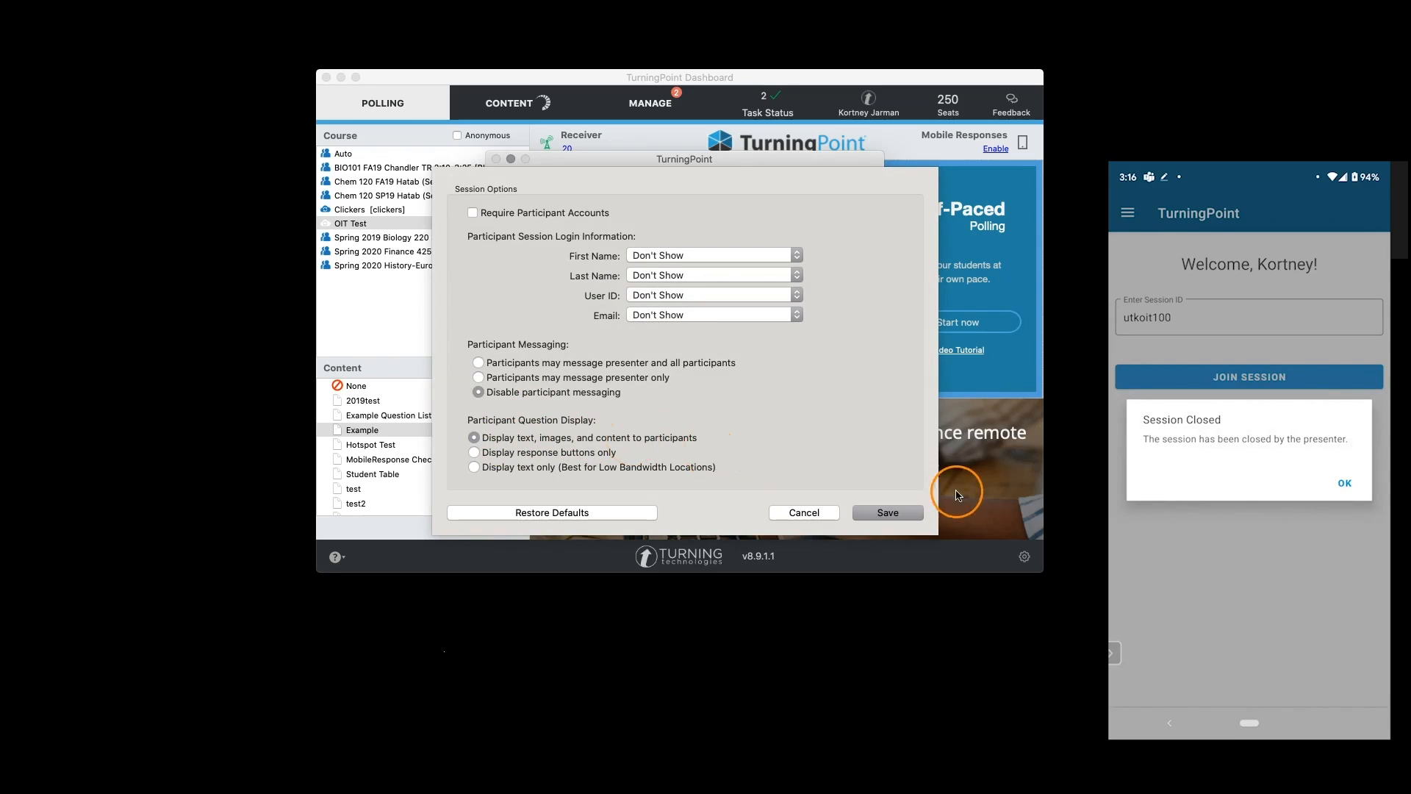
left_click(908, 513)
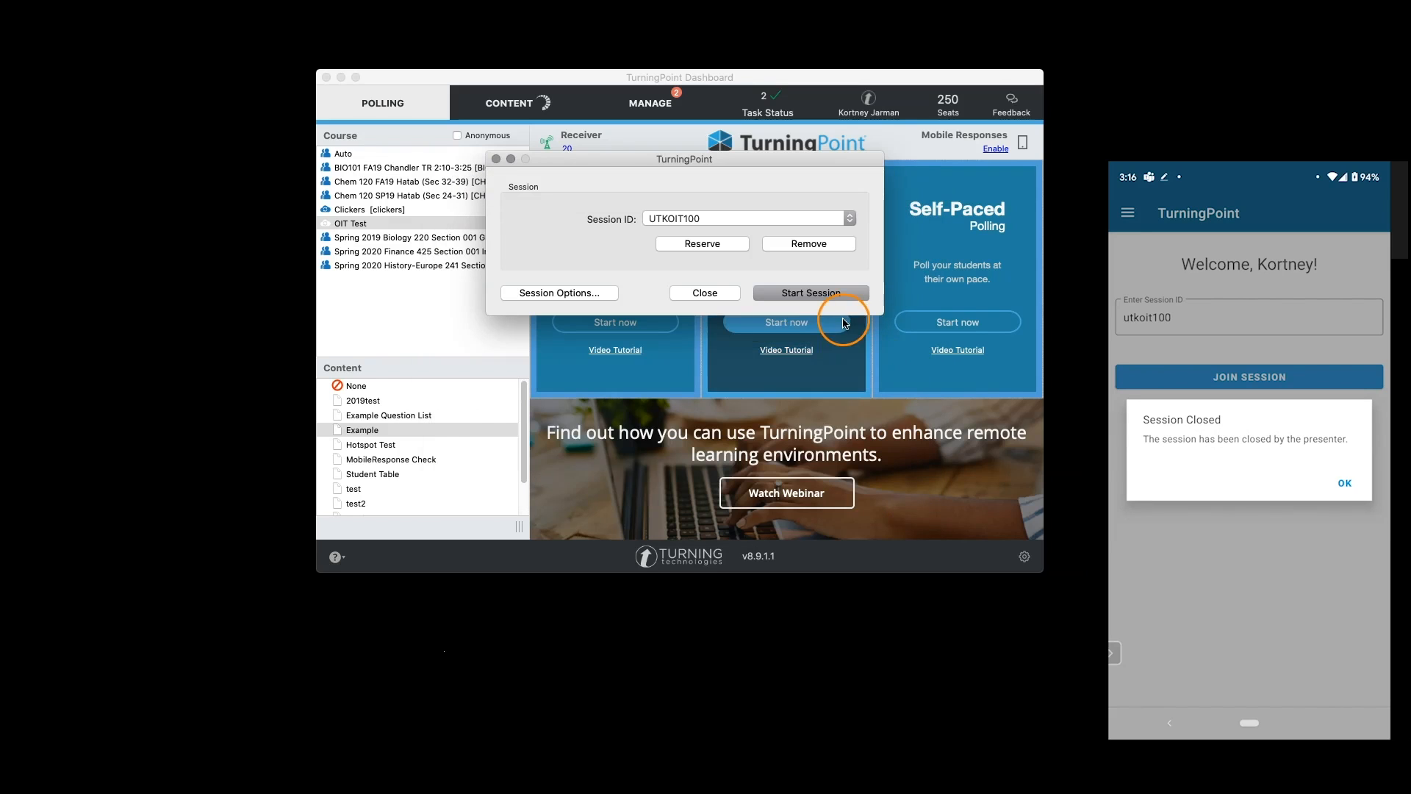
left_click(821, 294)
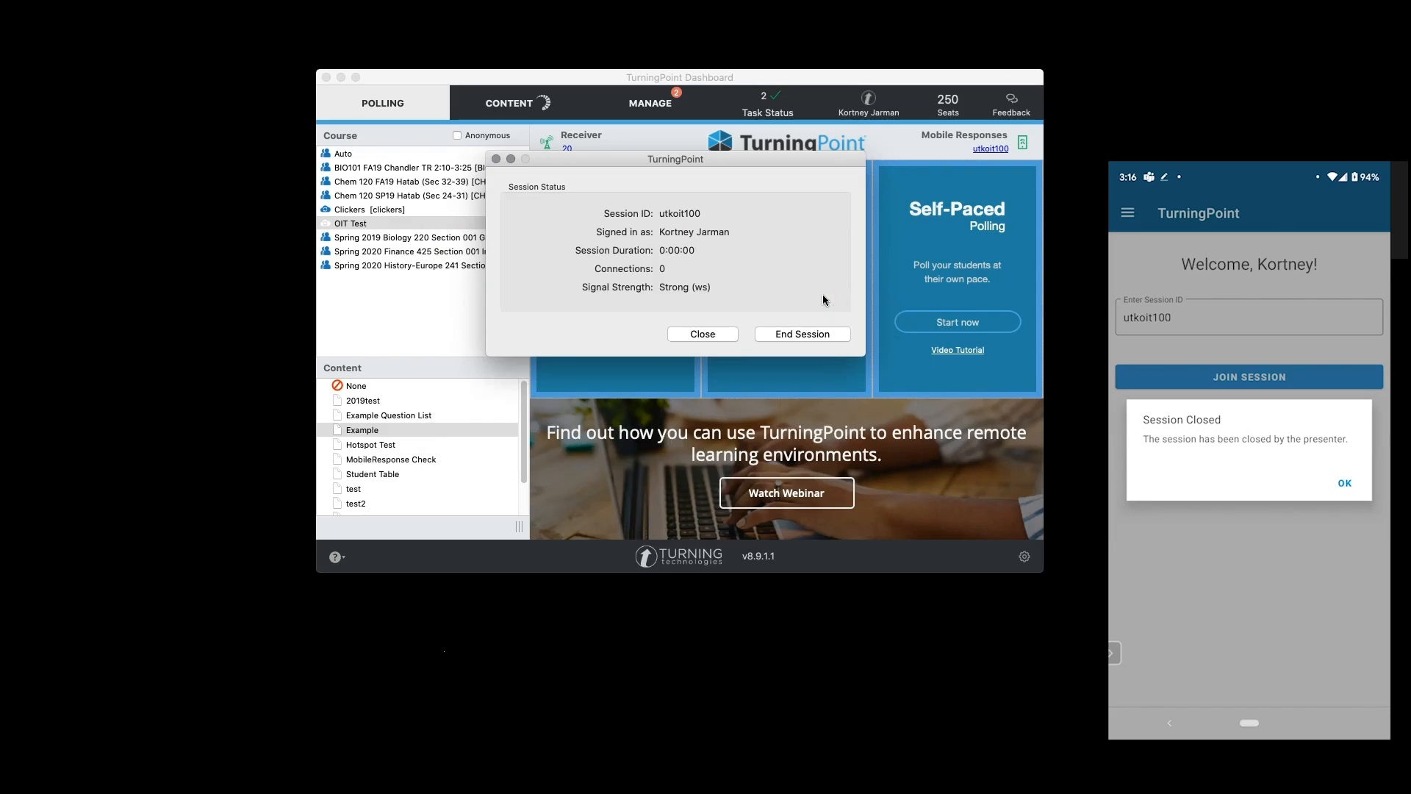
left_click(701, 334)
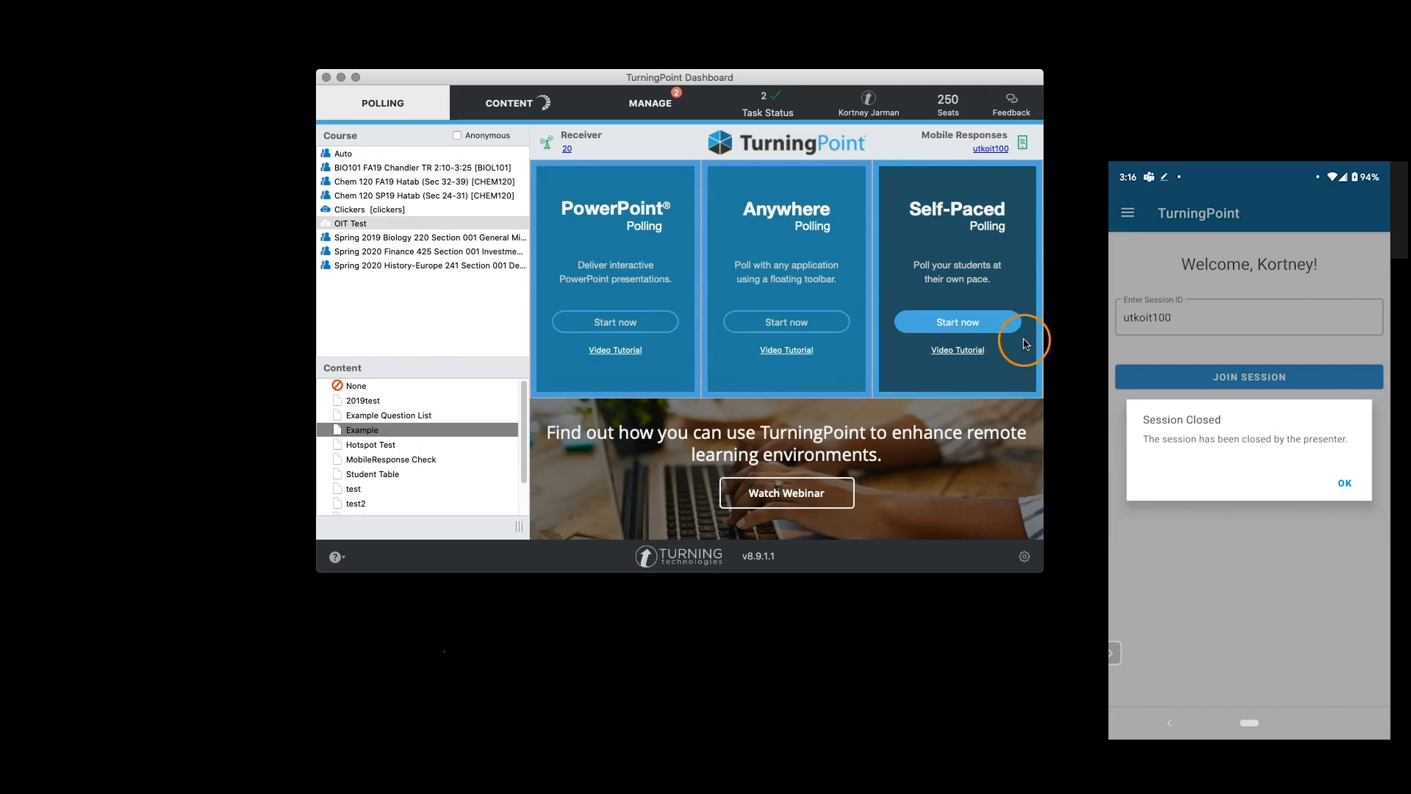
left_click(965, 329)
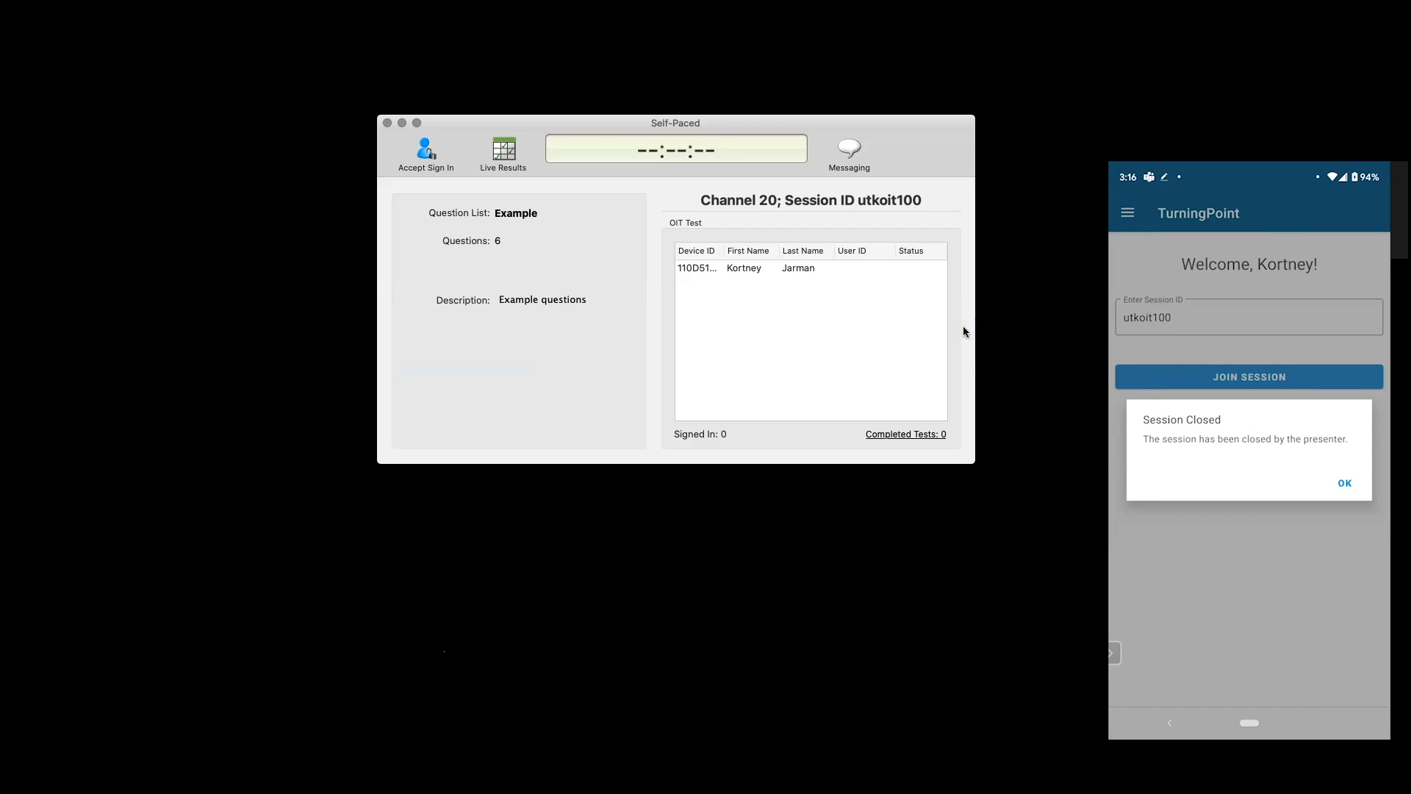
- Accept sign-ins with the default sign-in options and start polling the Example test
left_click(425, 151)
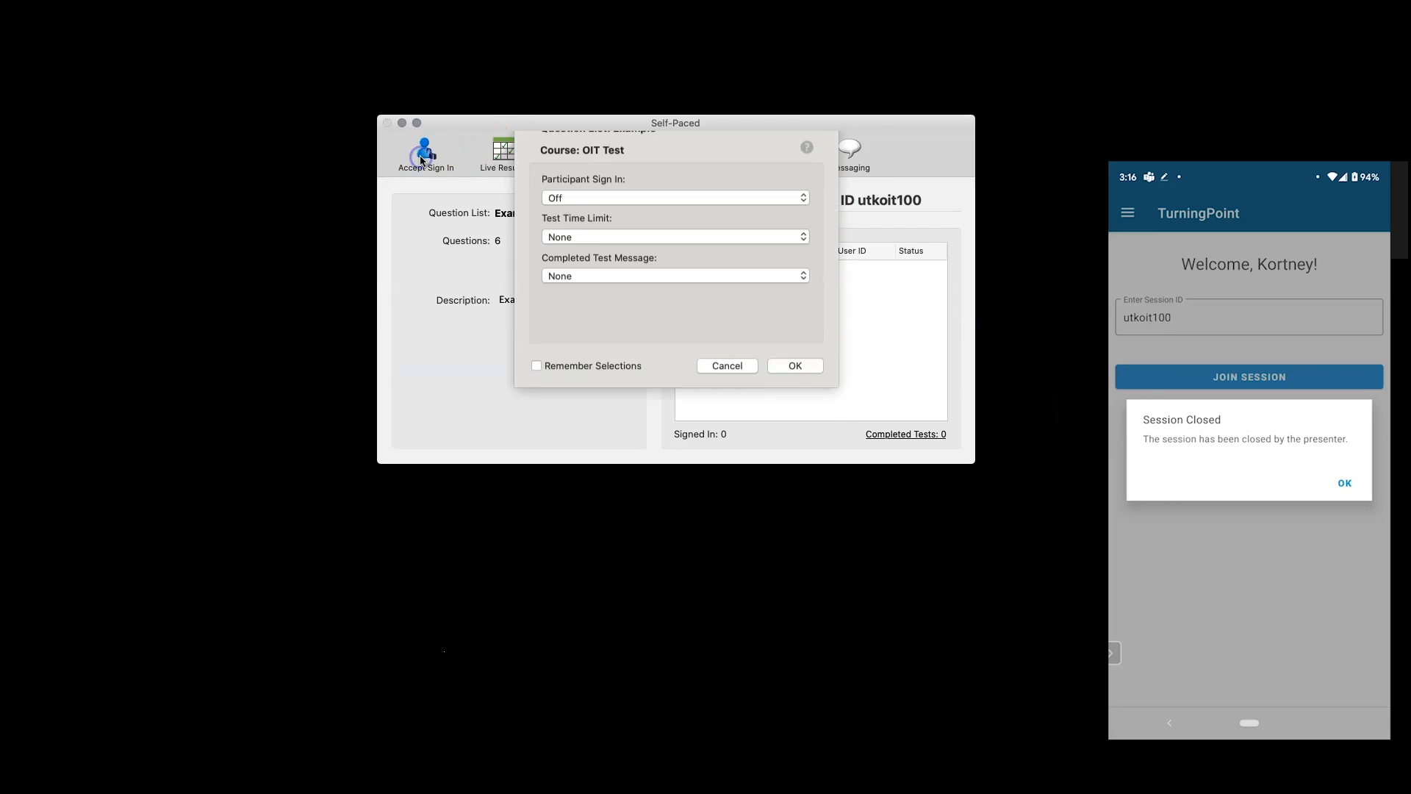
left_click(782, 390)
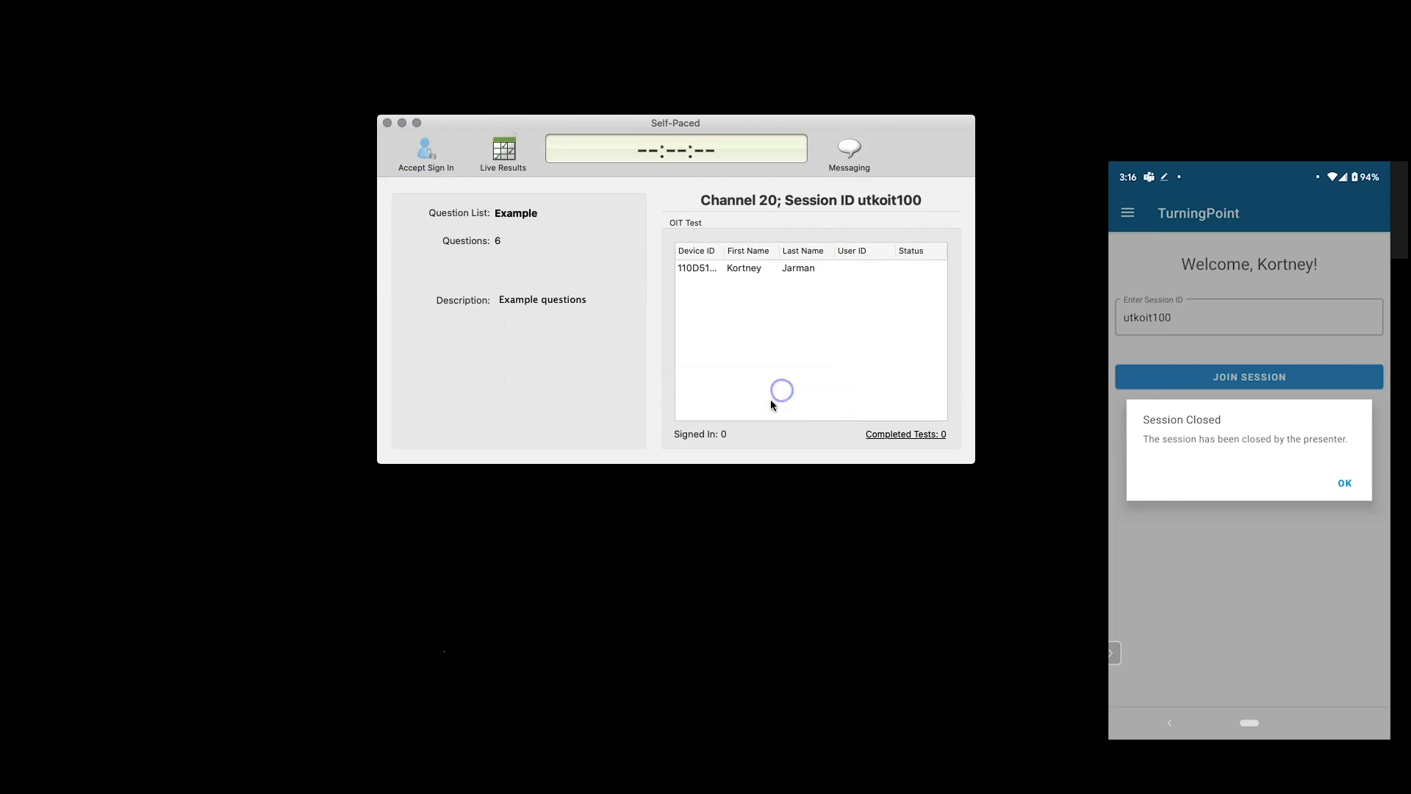
left_click(425, 153)
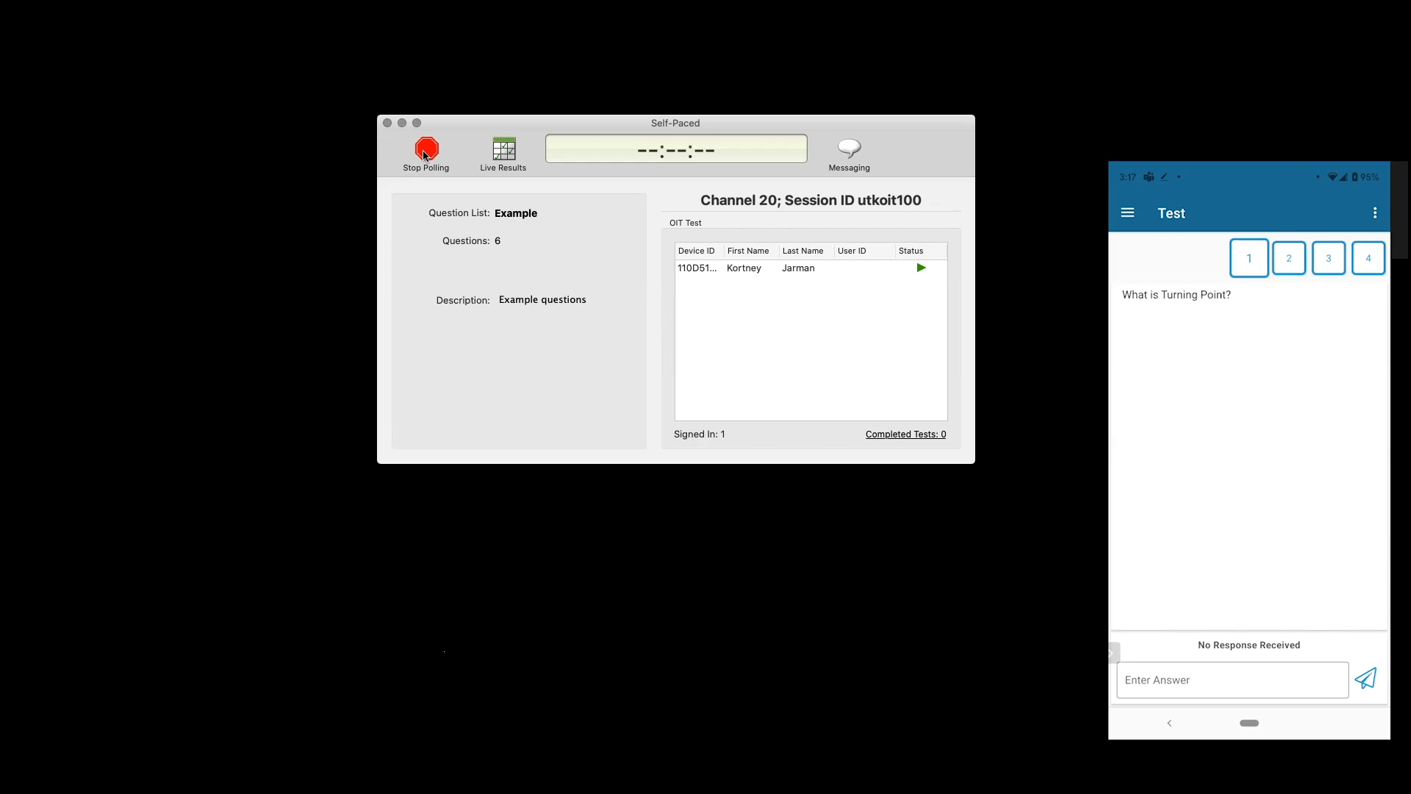
- Answer the first question with 'polling system' and submit it
type("po")
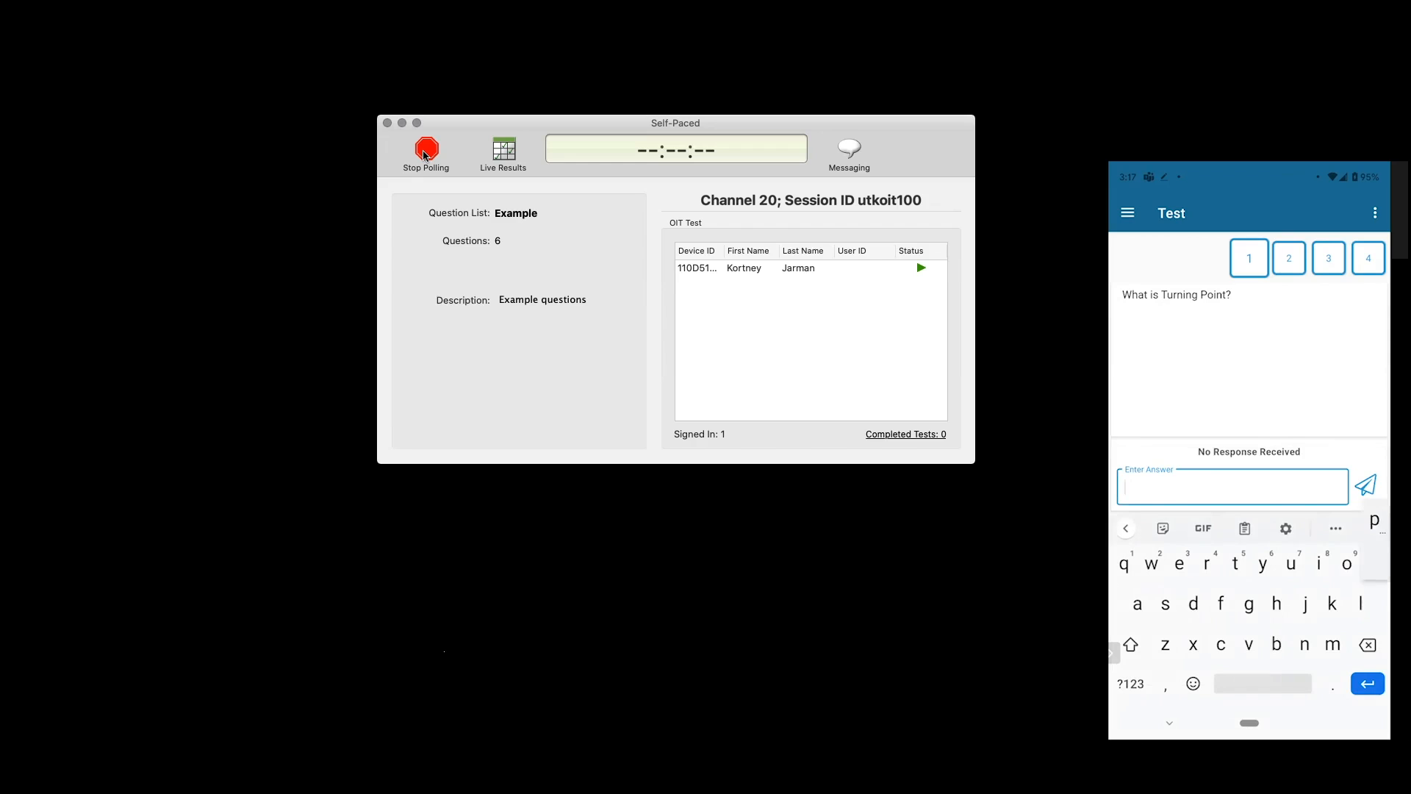
type("llin")
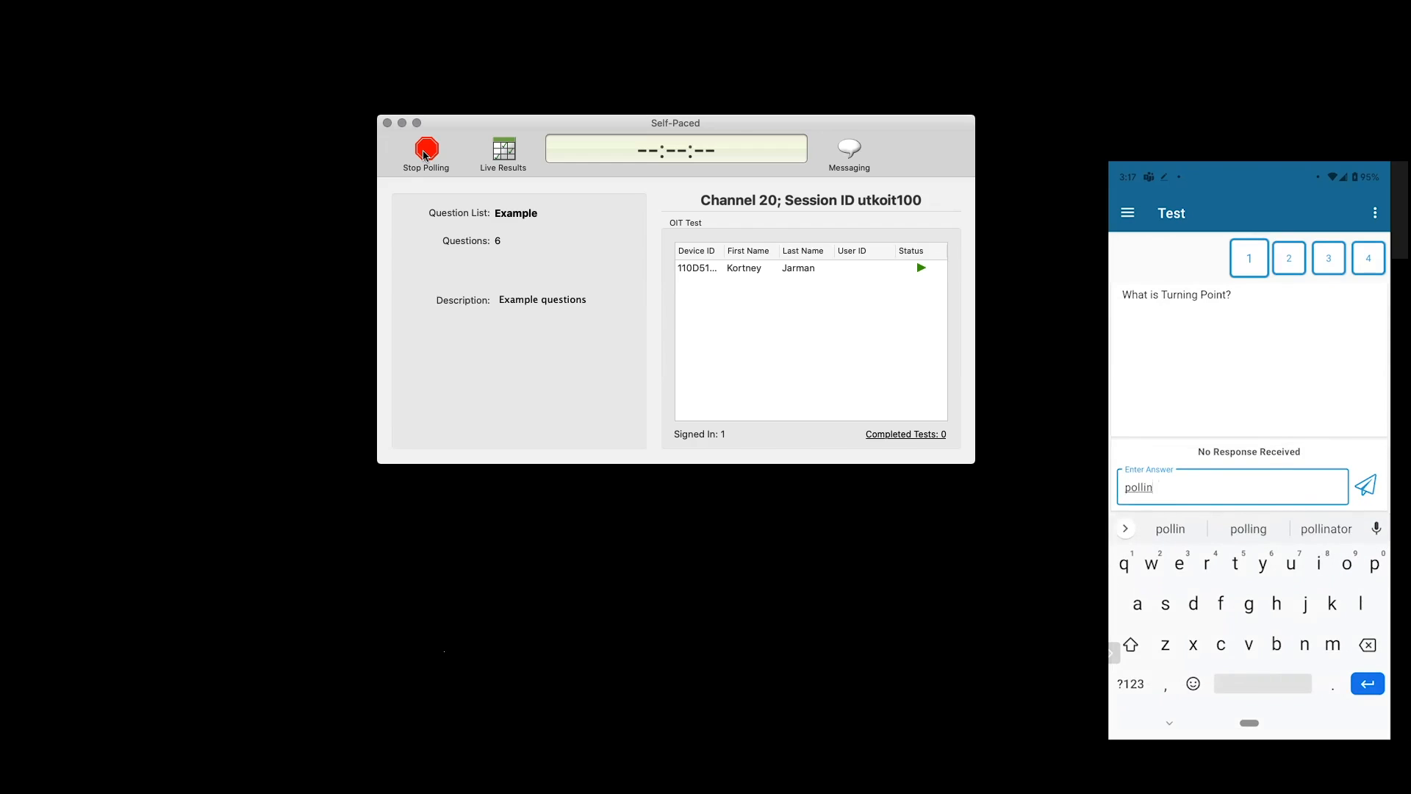
type("g syste")
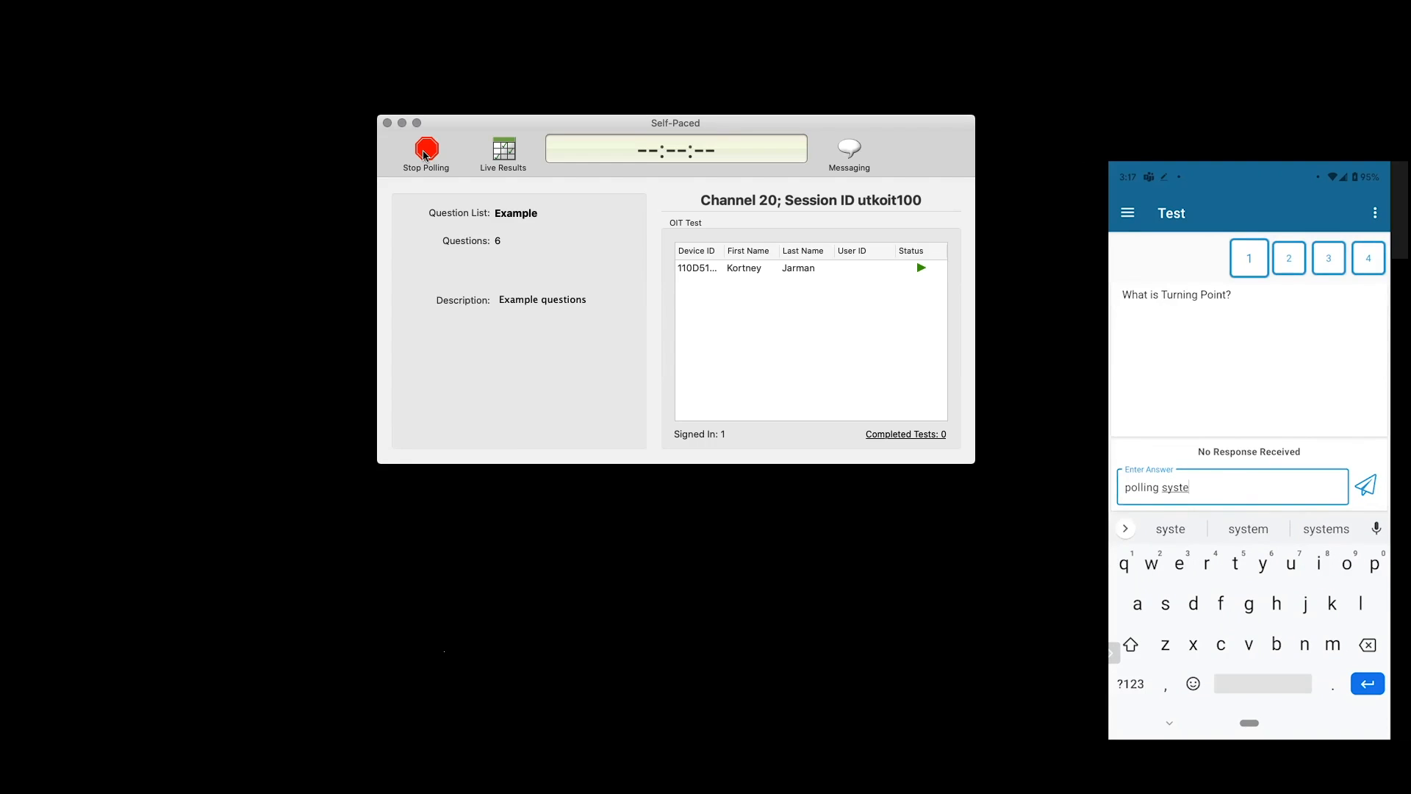
type("m")
key("Return")
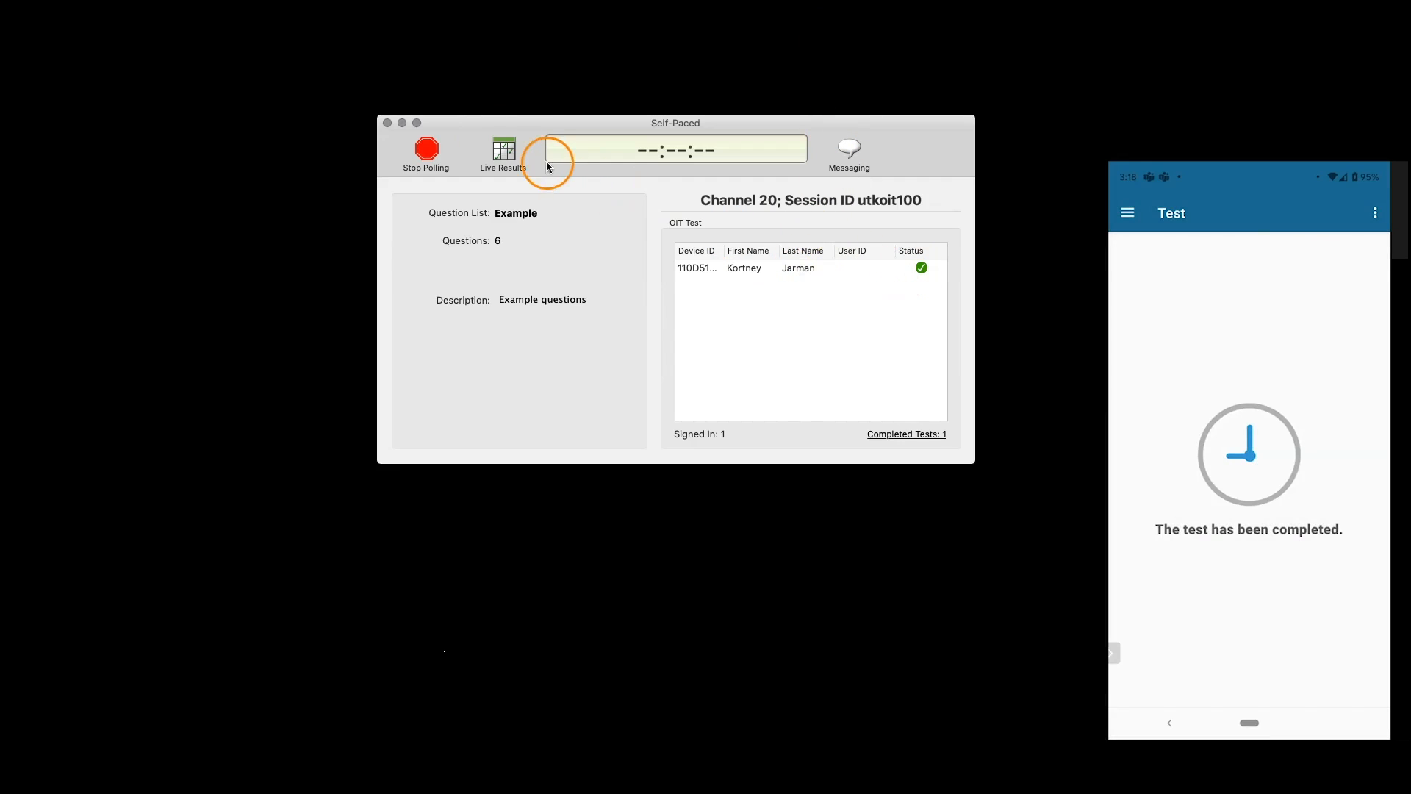
left_click(504, 152)
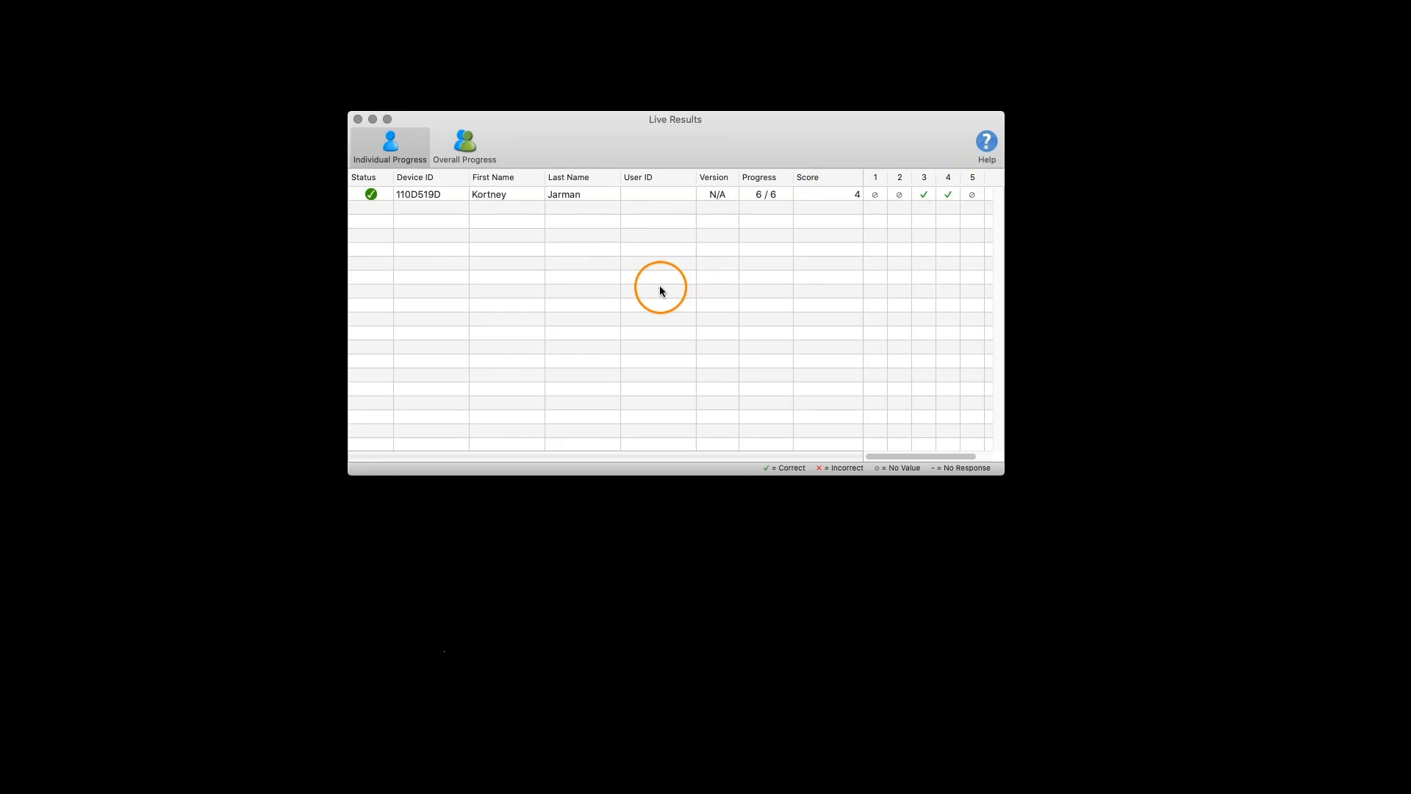
left_click(470, 138)
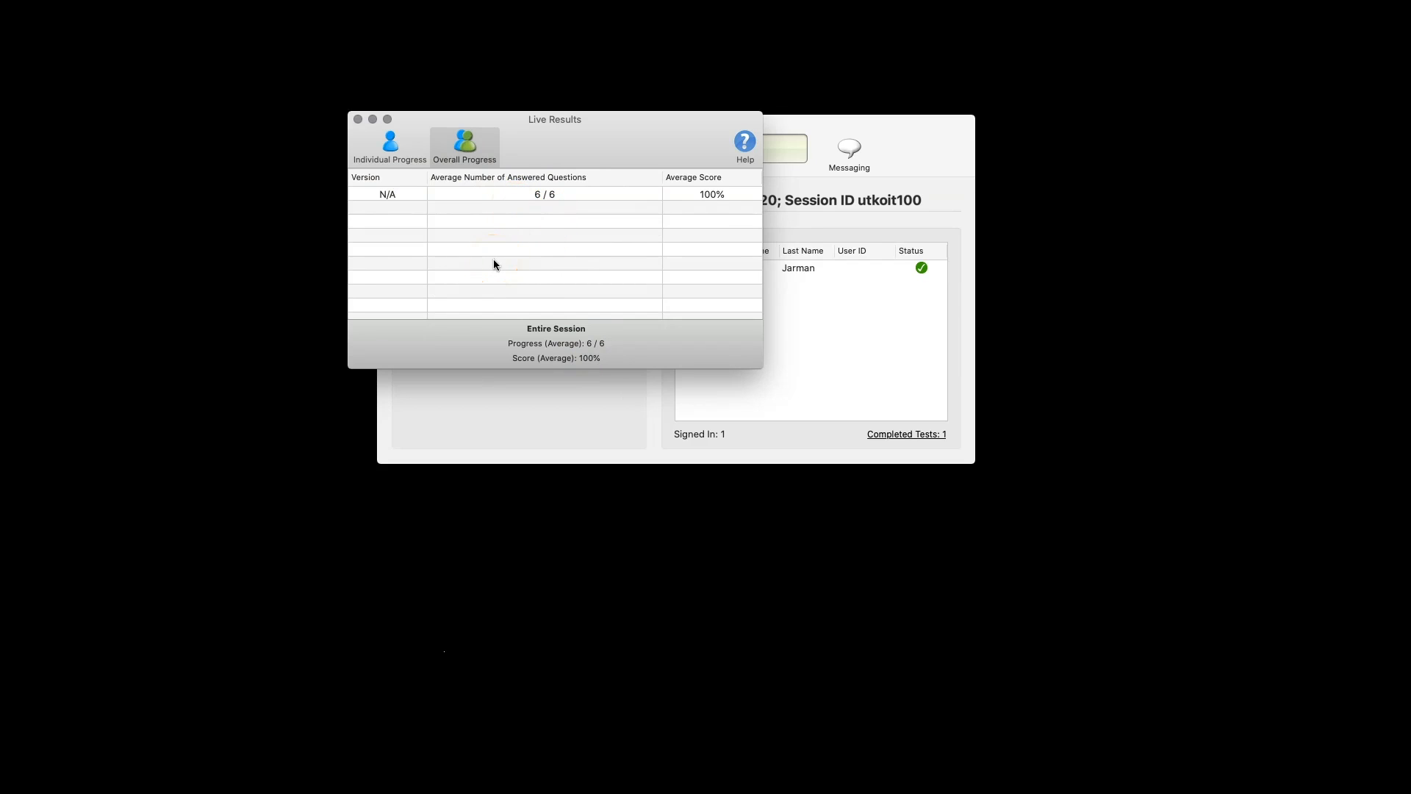
left_click(390, 143)
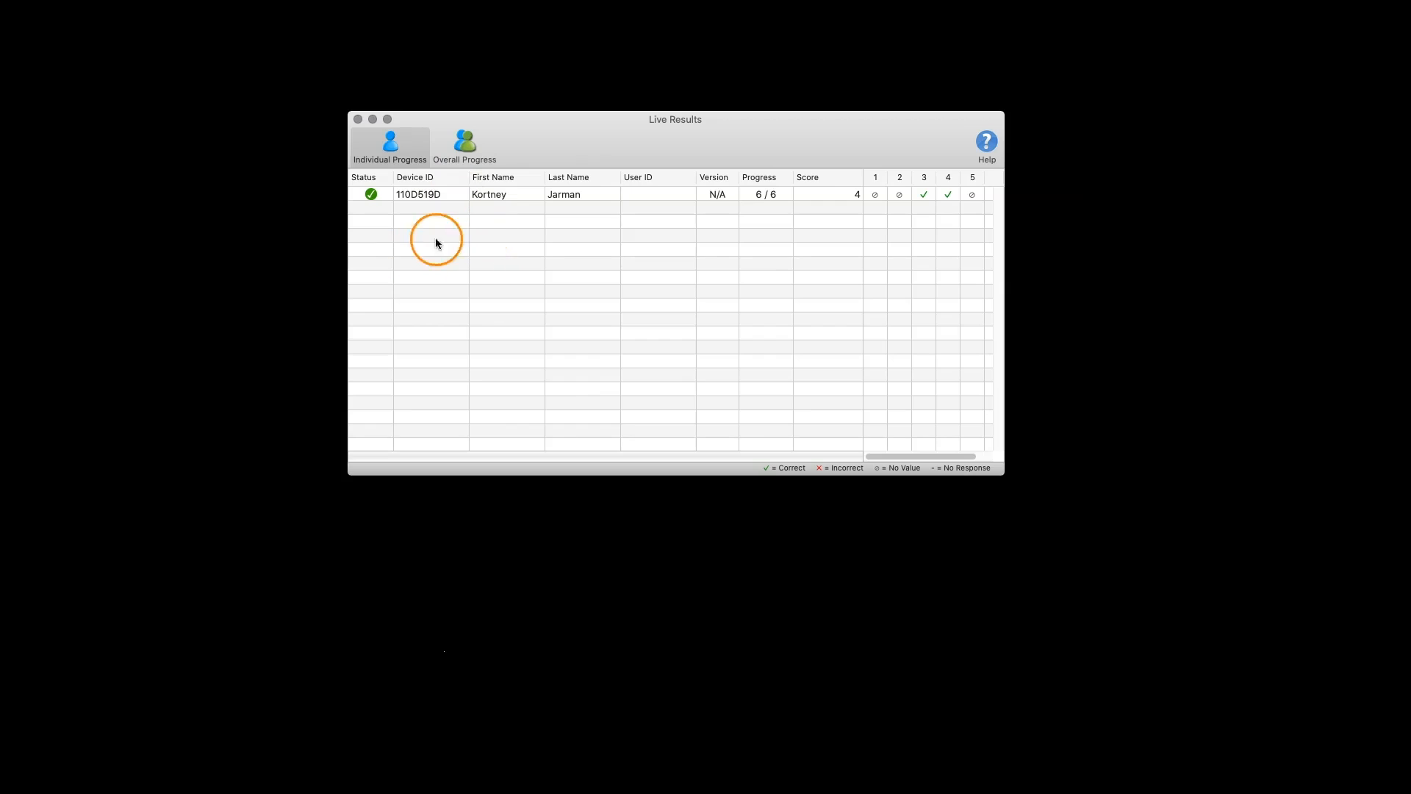
left_click(358, 119)
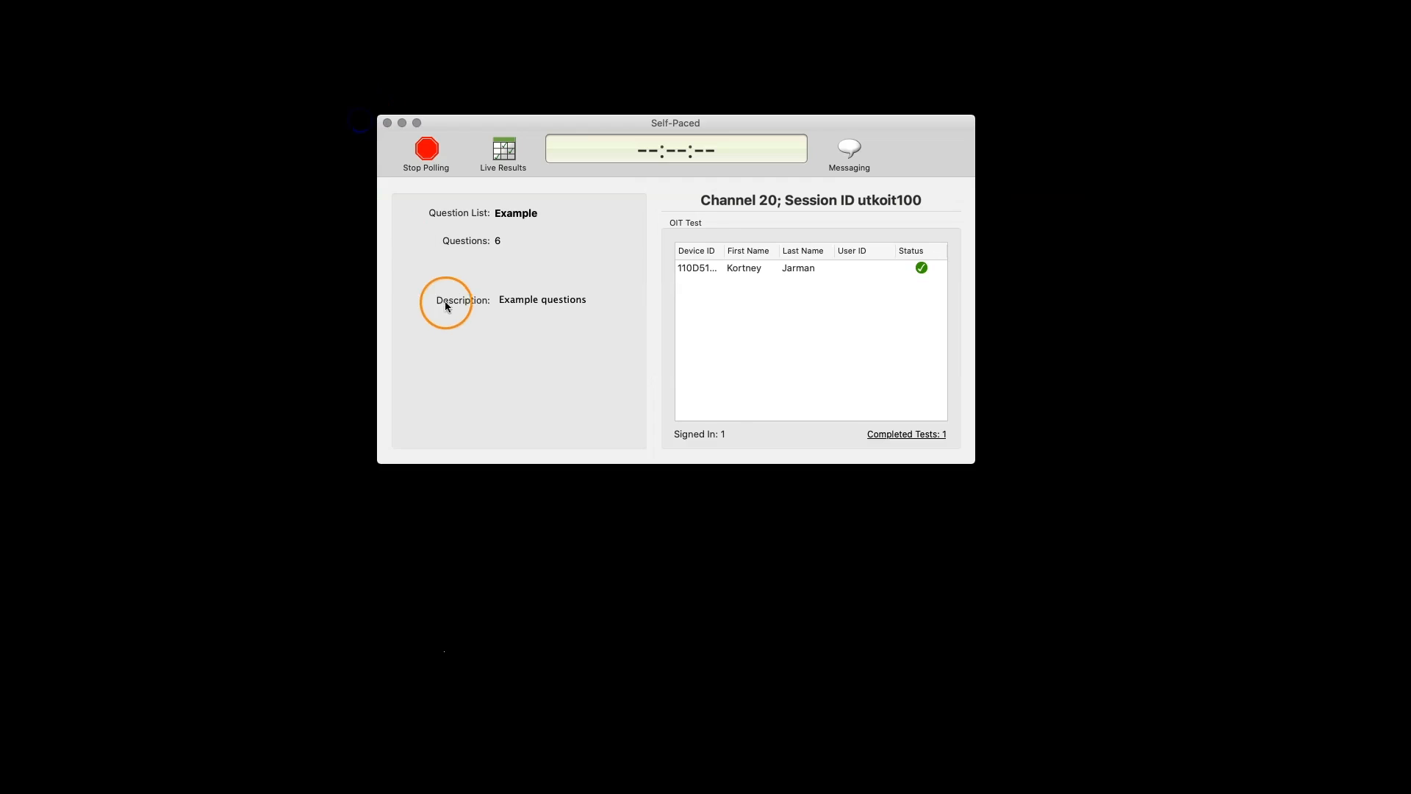
left_click(425, 150)
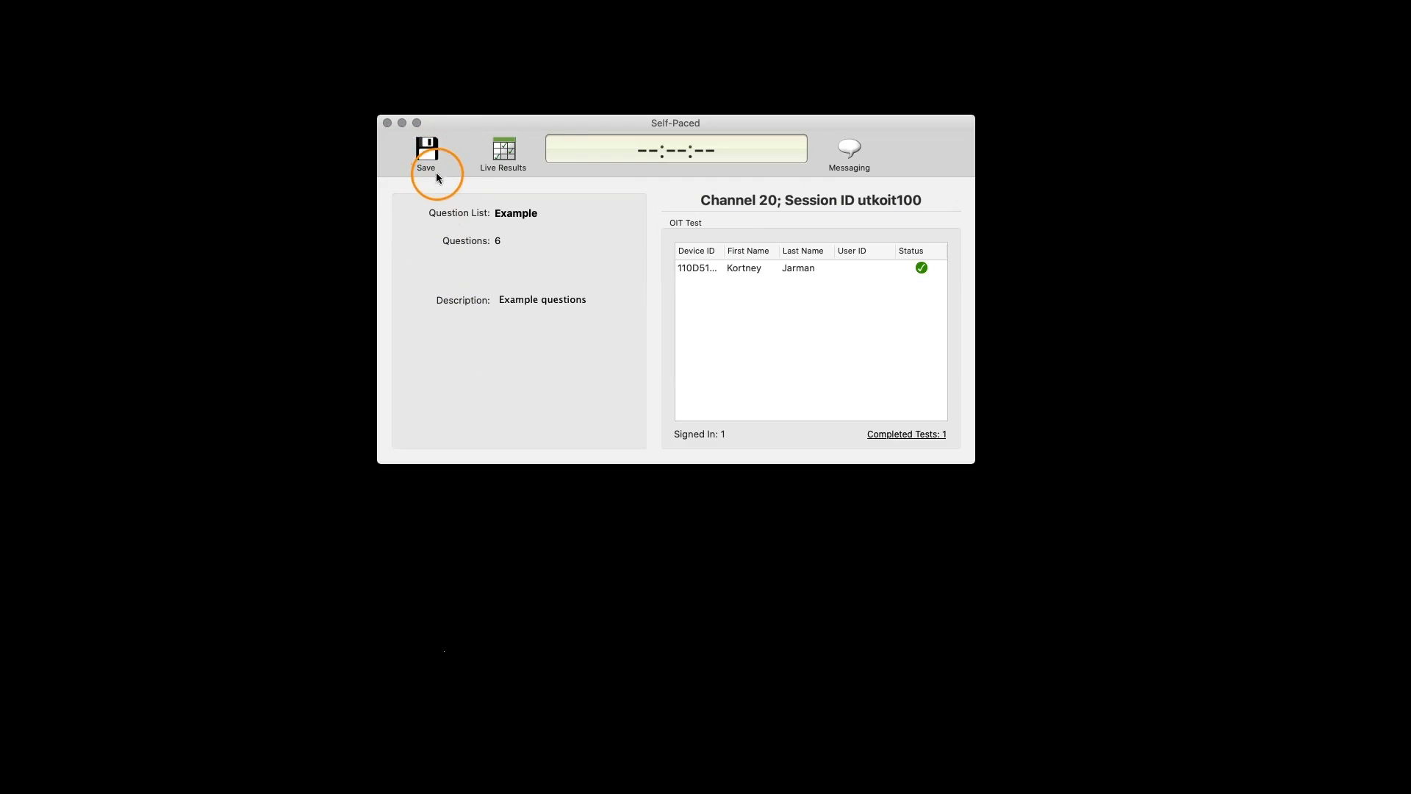
left_click(429, 154)
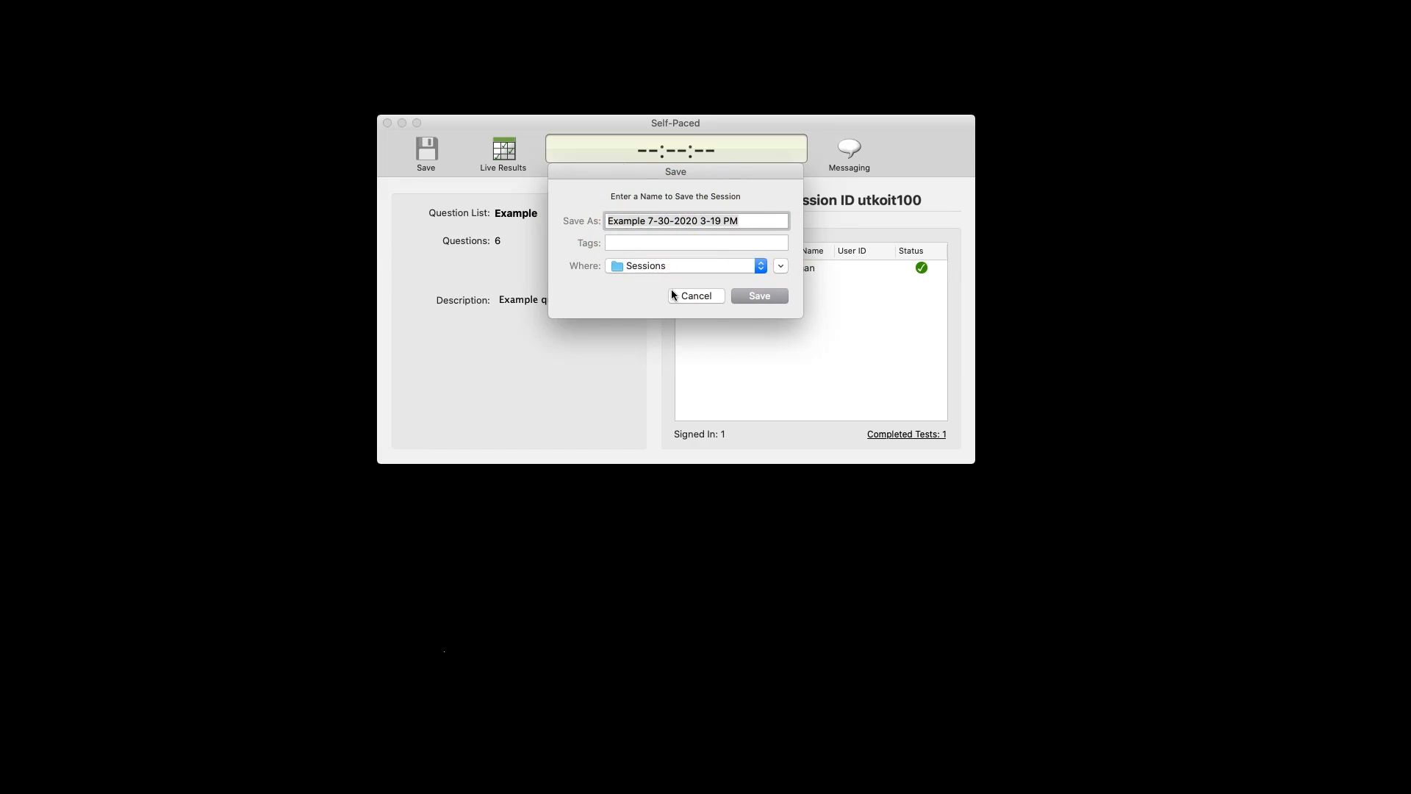
left_click(769, 300)
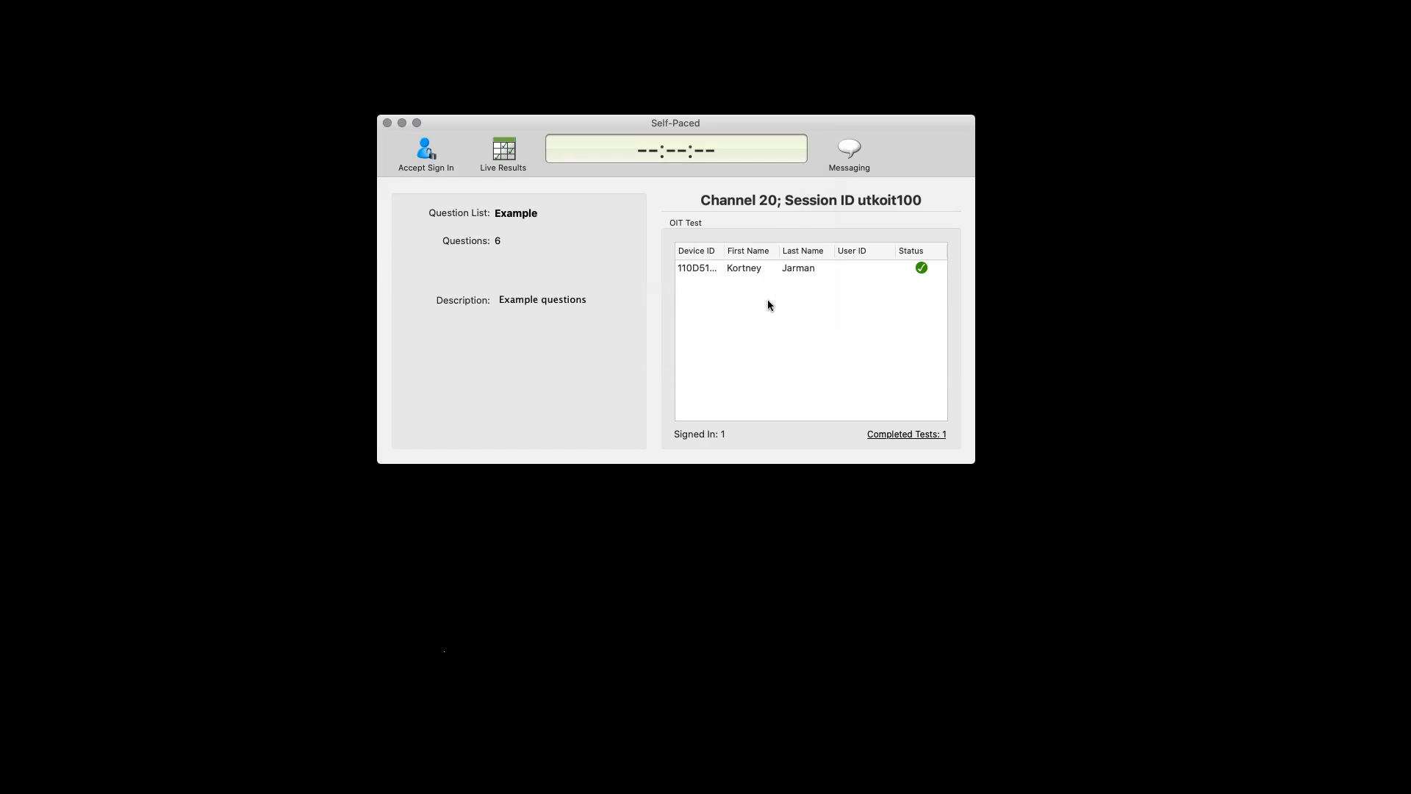
left_click(387, 124)
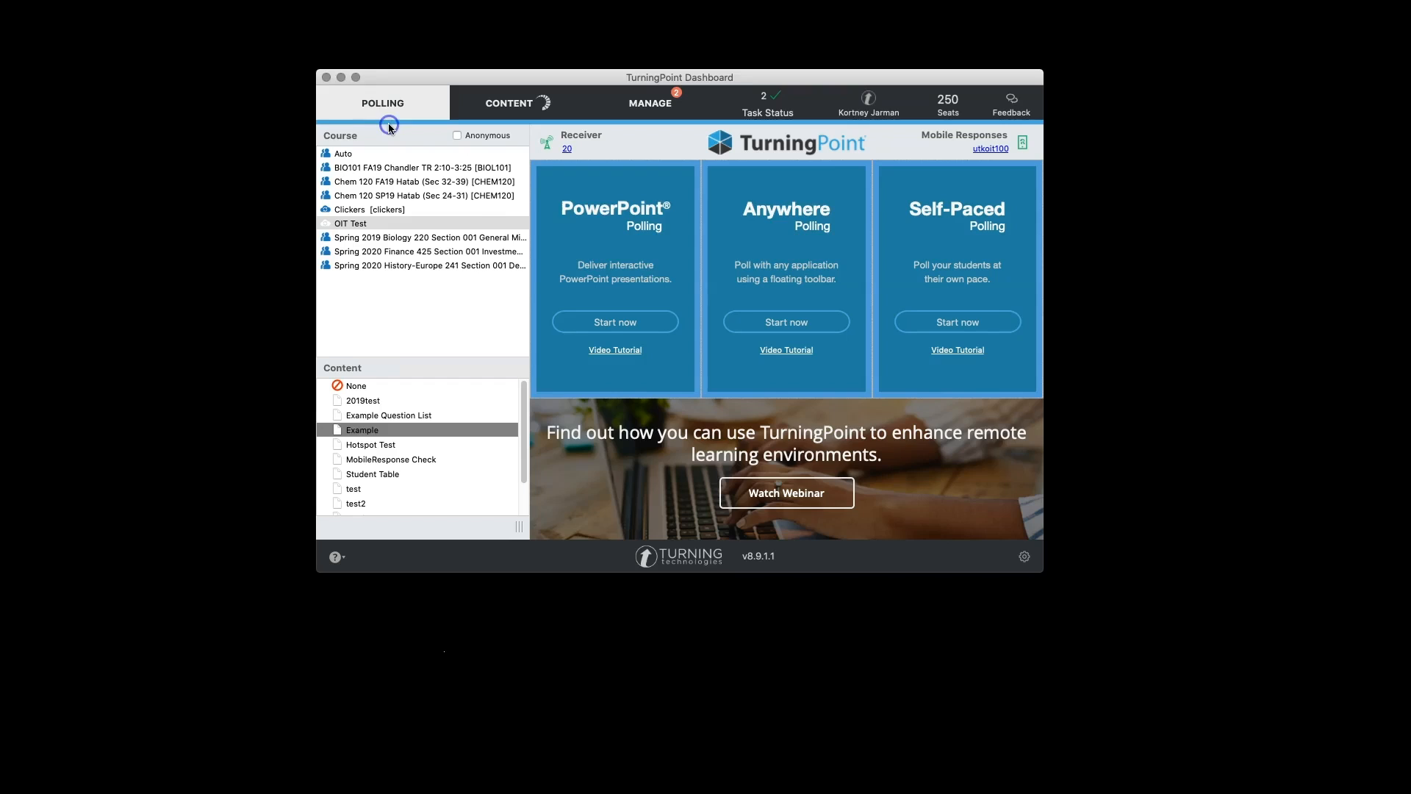